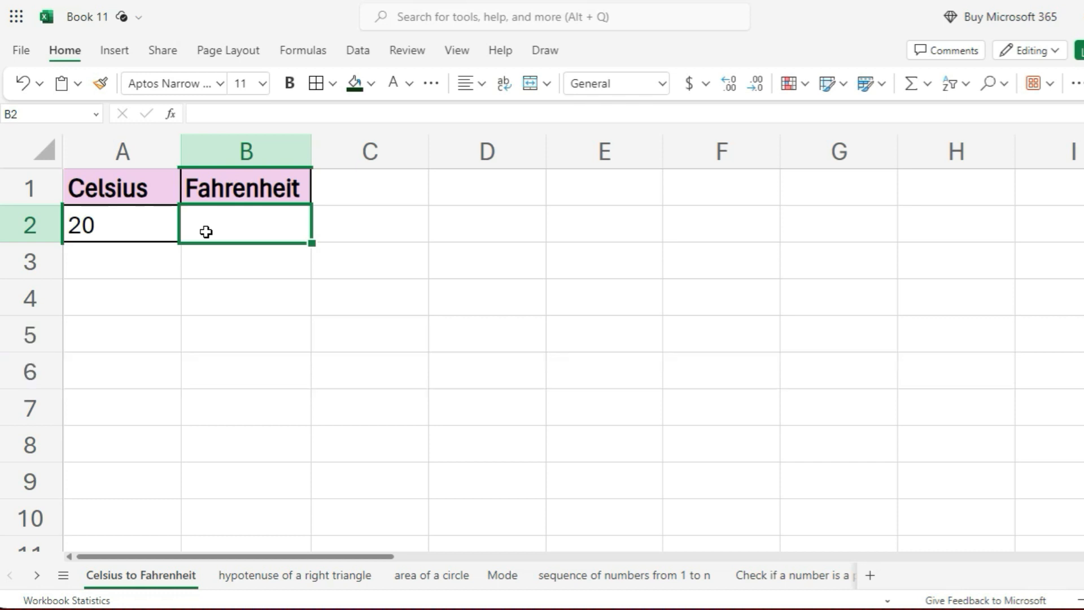
Enter the formula =LAMBDA(celsius,celsius*9/5+32)(A2) in cell B2 to convert the Celsius value to Fahrenheit
double_click(206, 232)
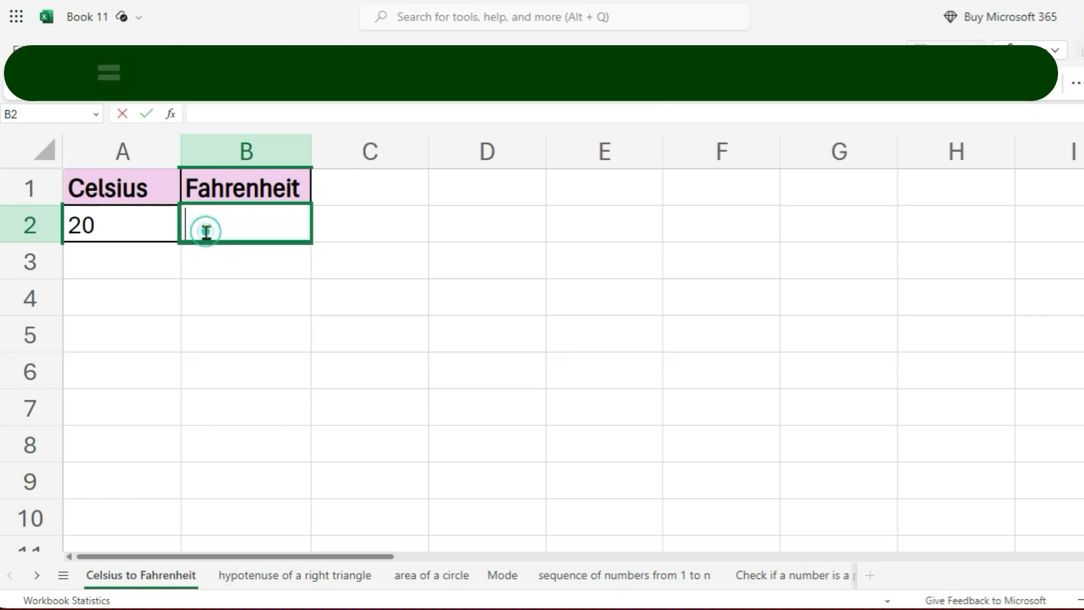
text(=lam)
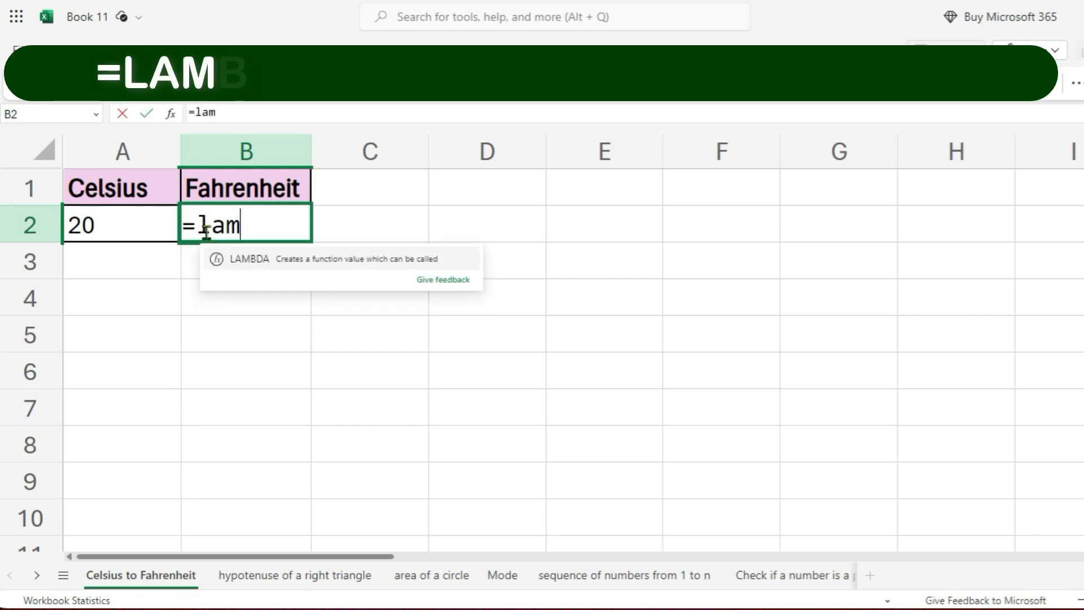
key(Tab)
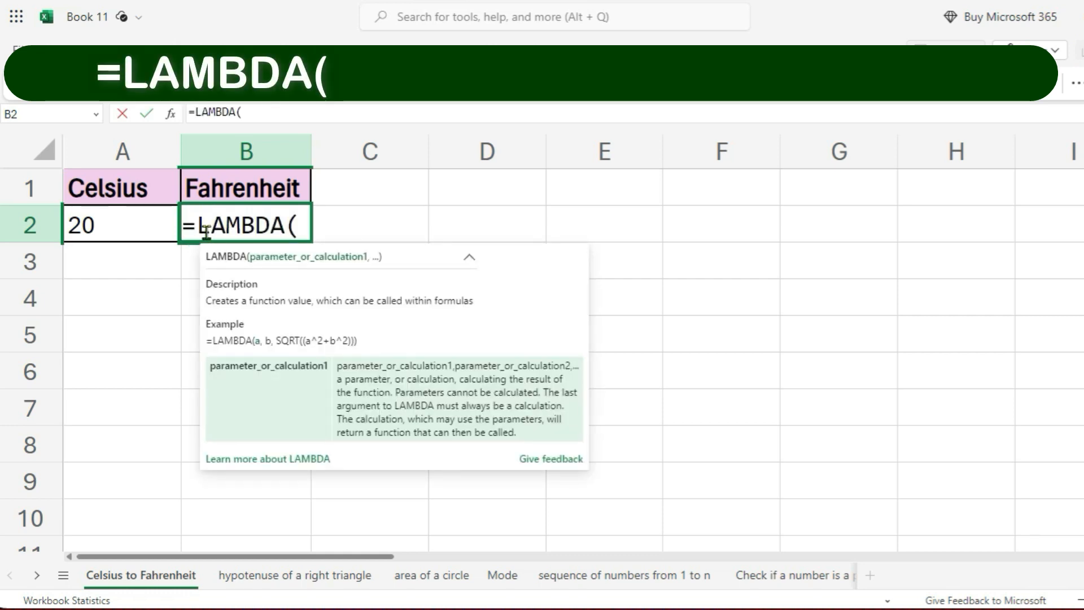
text(celsius,)
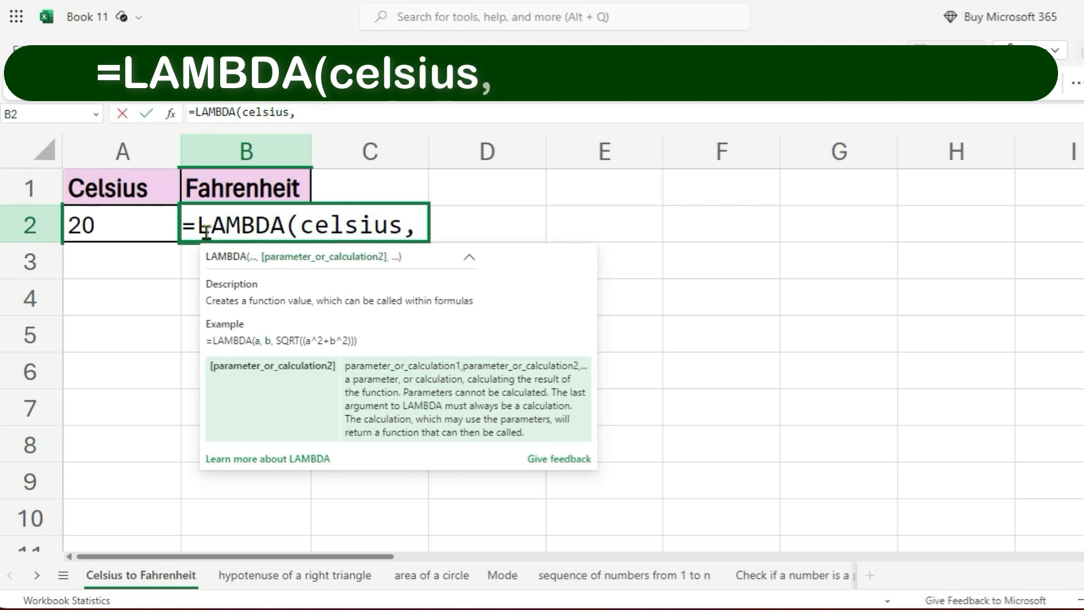
text(celsius*9)
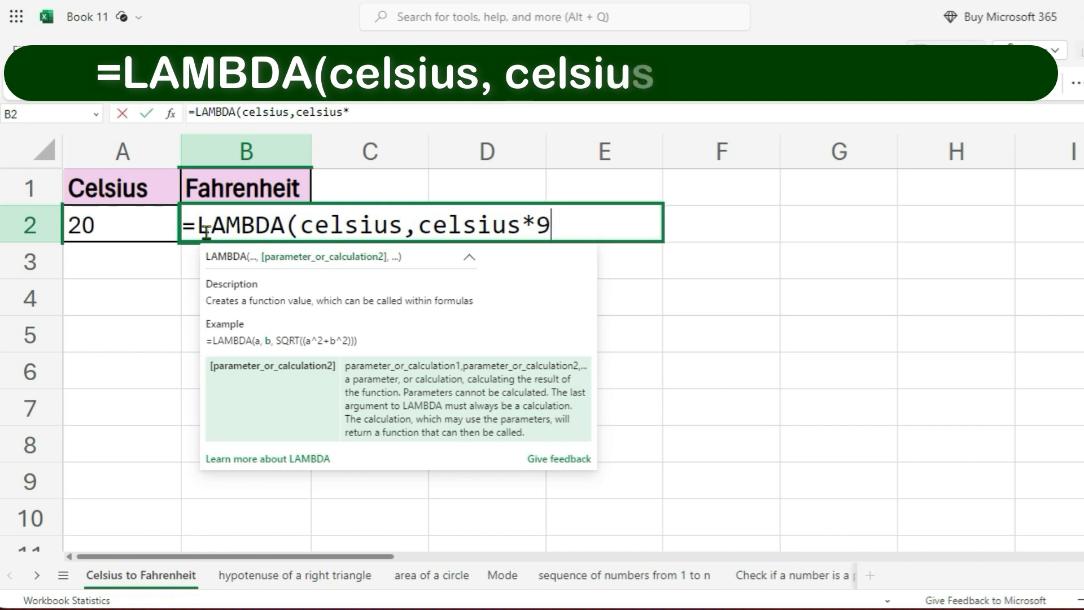
text(/5+32)()
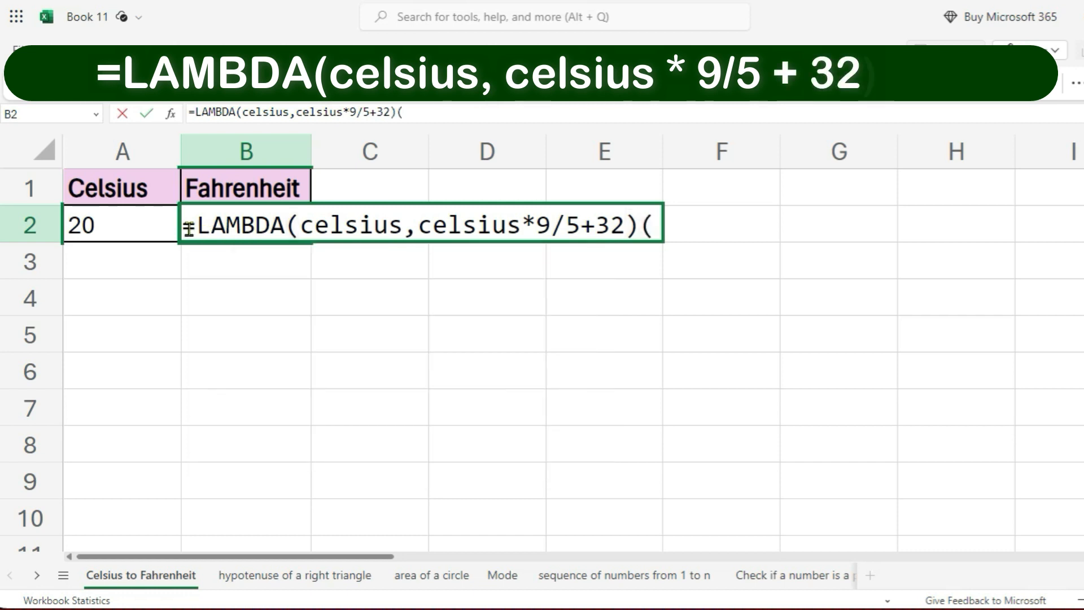
click(120, 225)
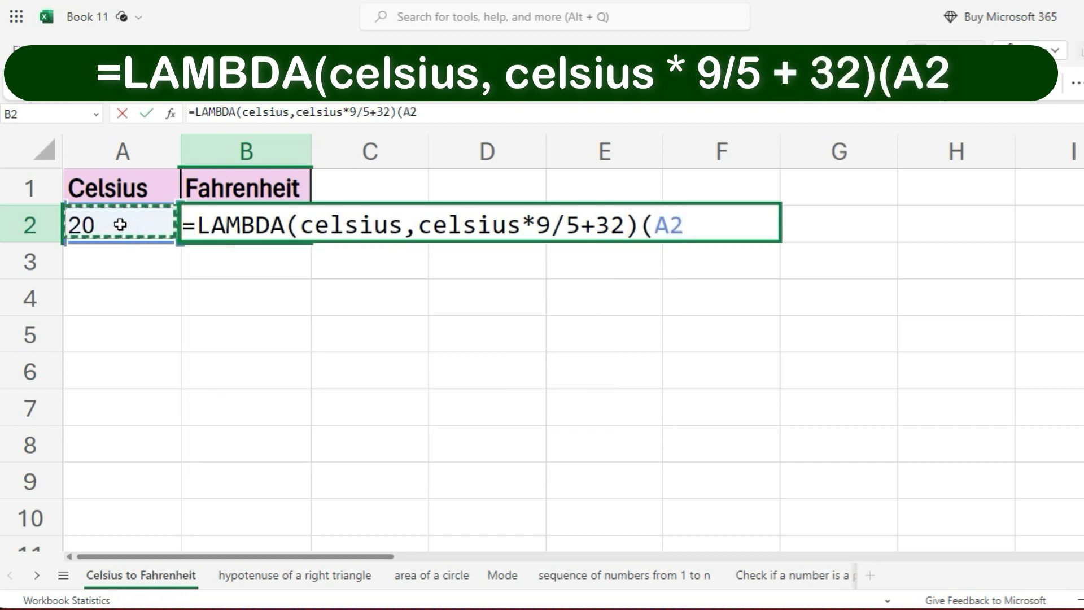
text())
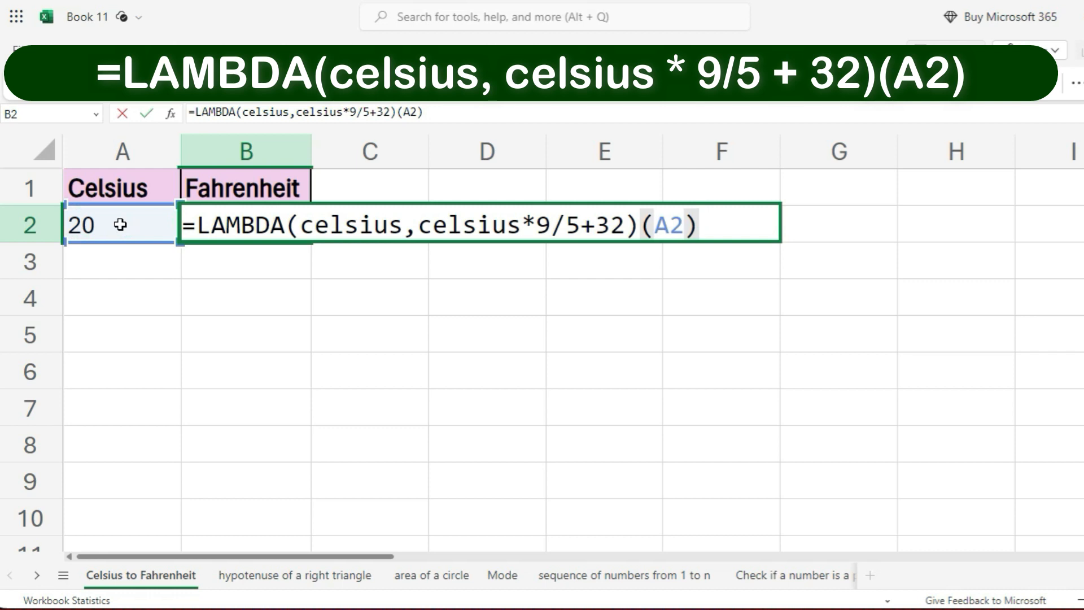
key(Return)
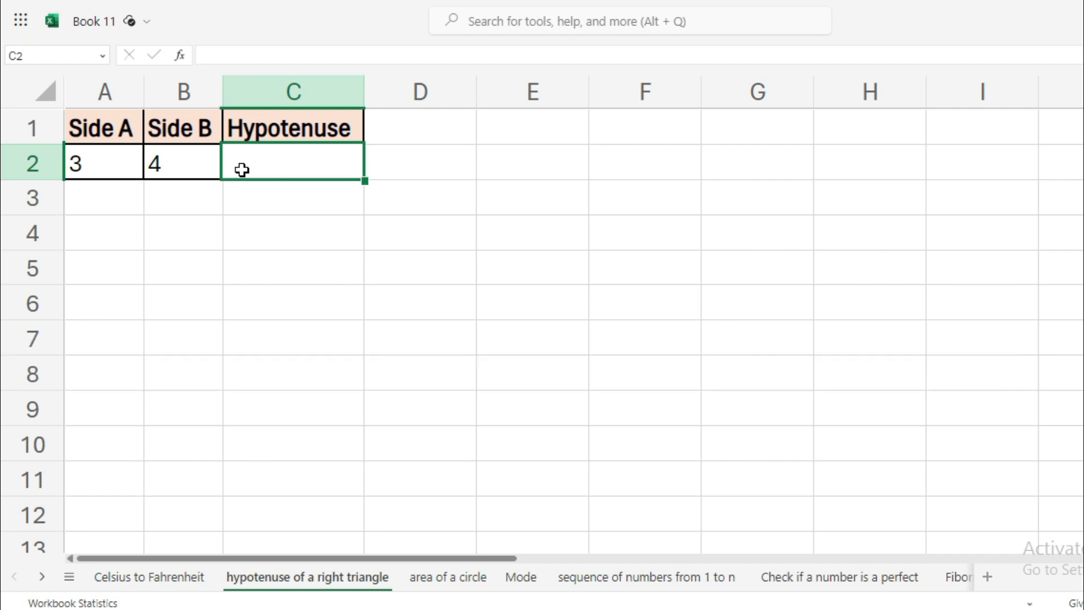
Start a hypotenuse formula in cell C2 with the function definition =LAMBDA(a,b,SQRT(a^2+b^2))
double_click(242, 169)
text(=lam)
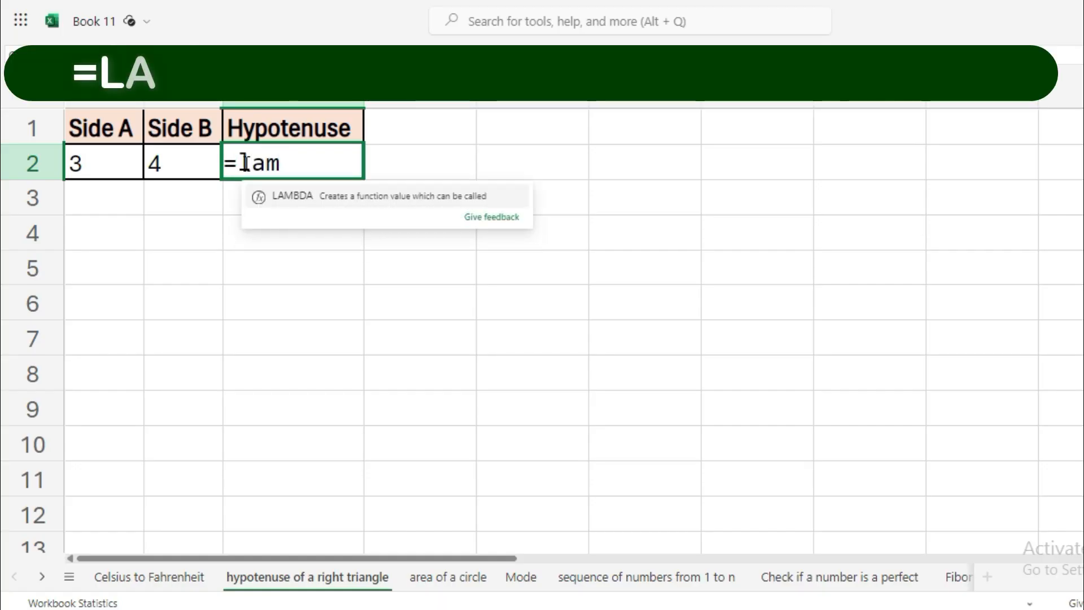
key(Tab)
text(a)
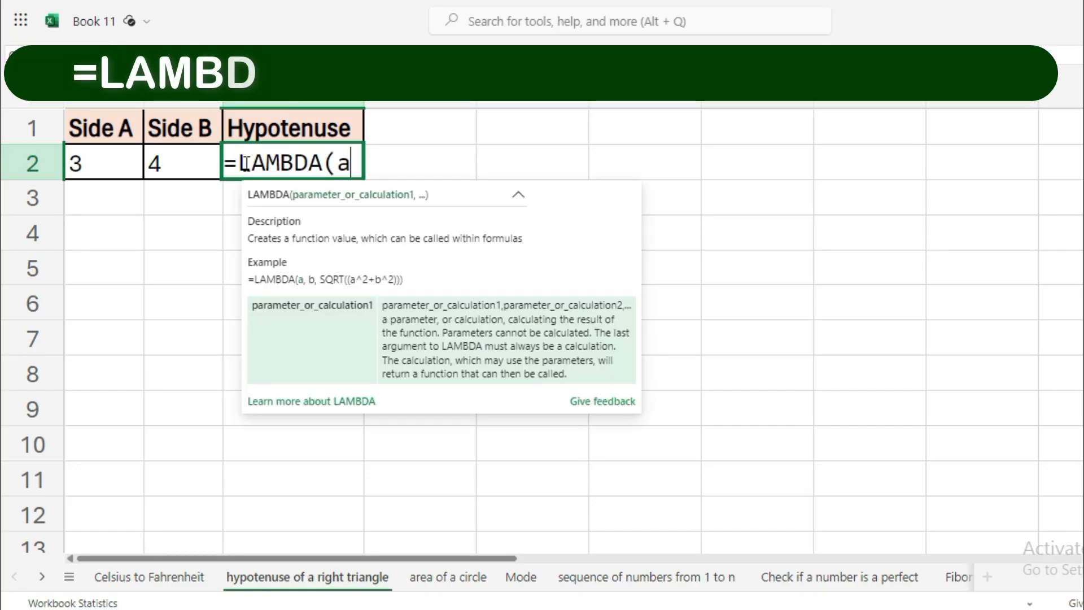
text(,)
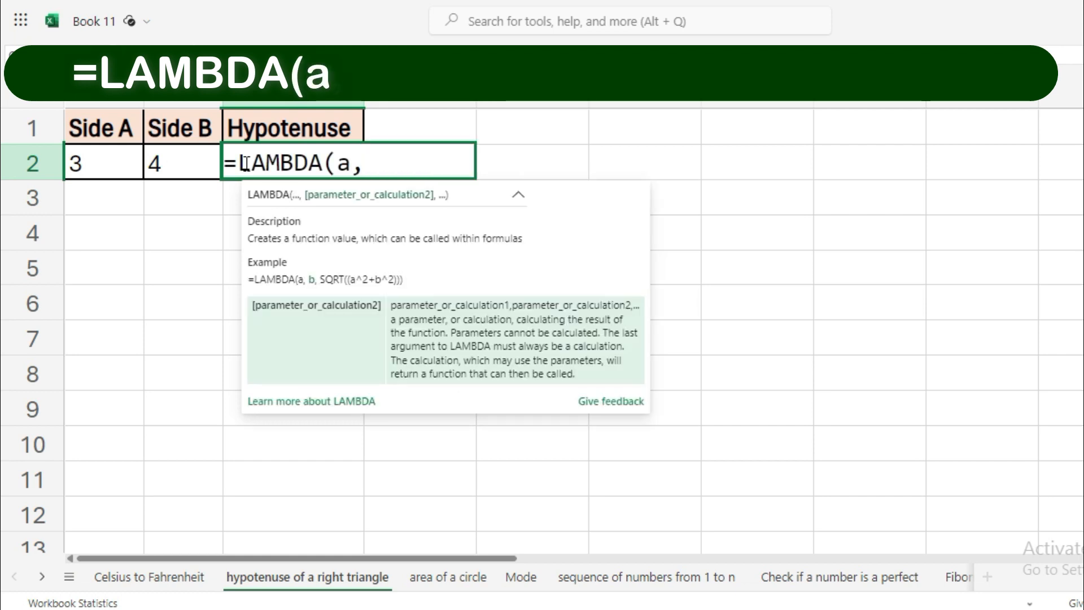
text(b,sqr)
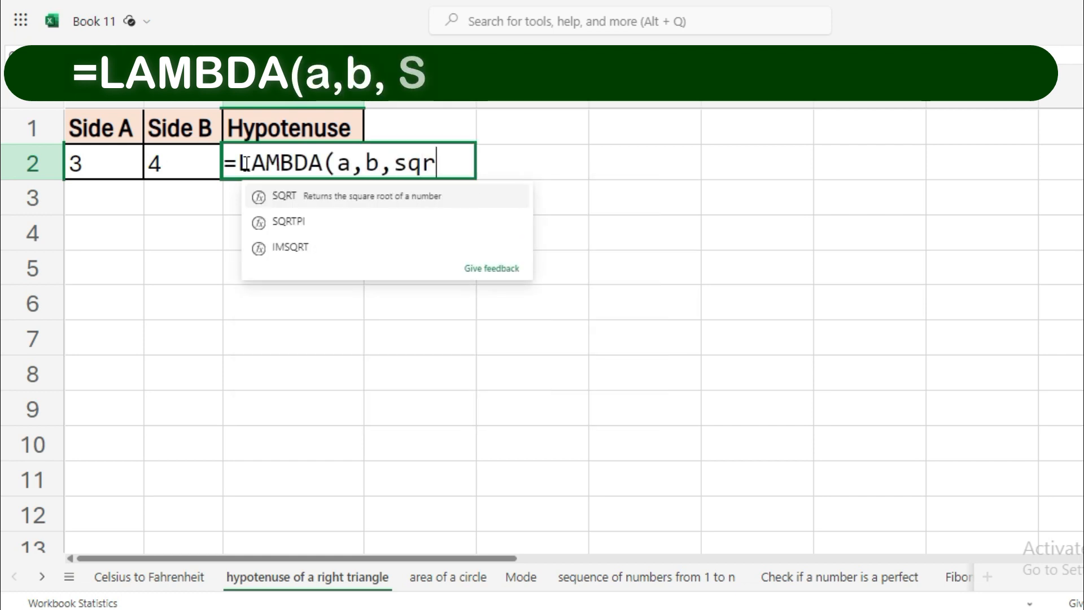
key(Tab)
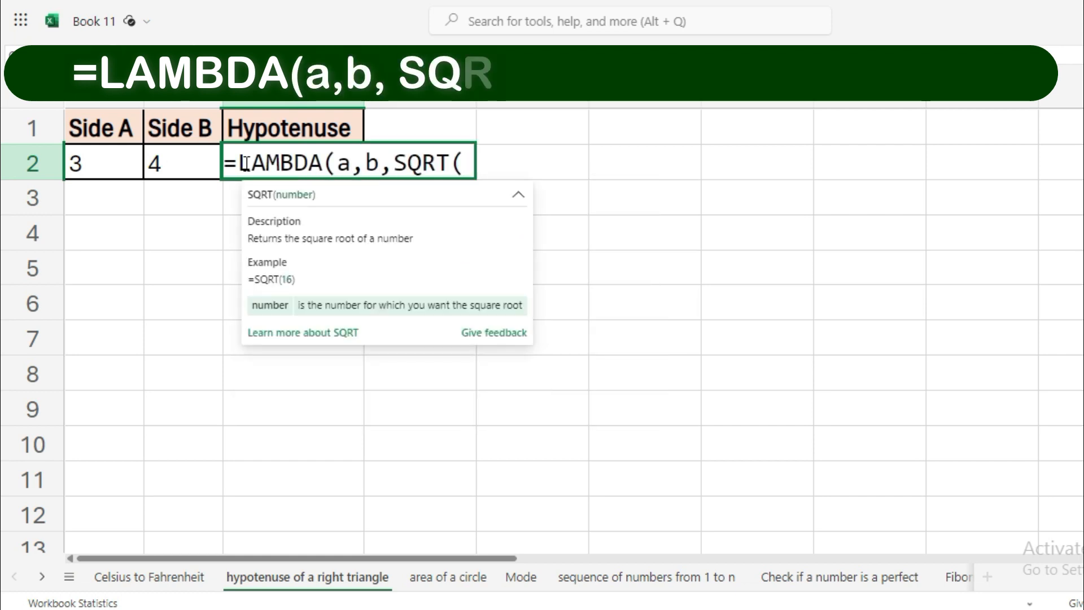
text(a)
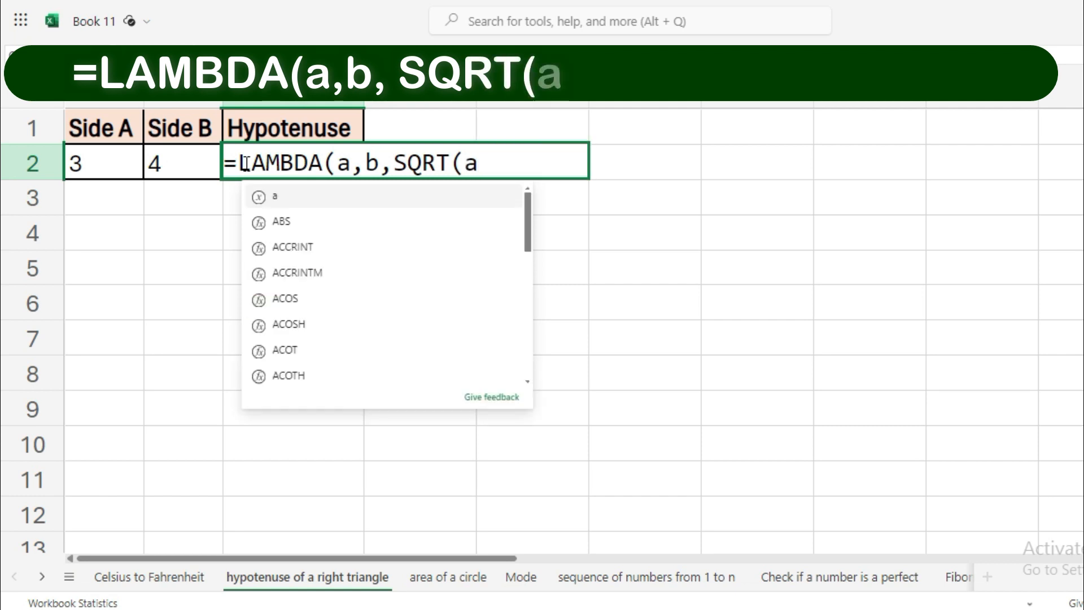
text(^)
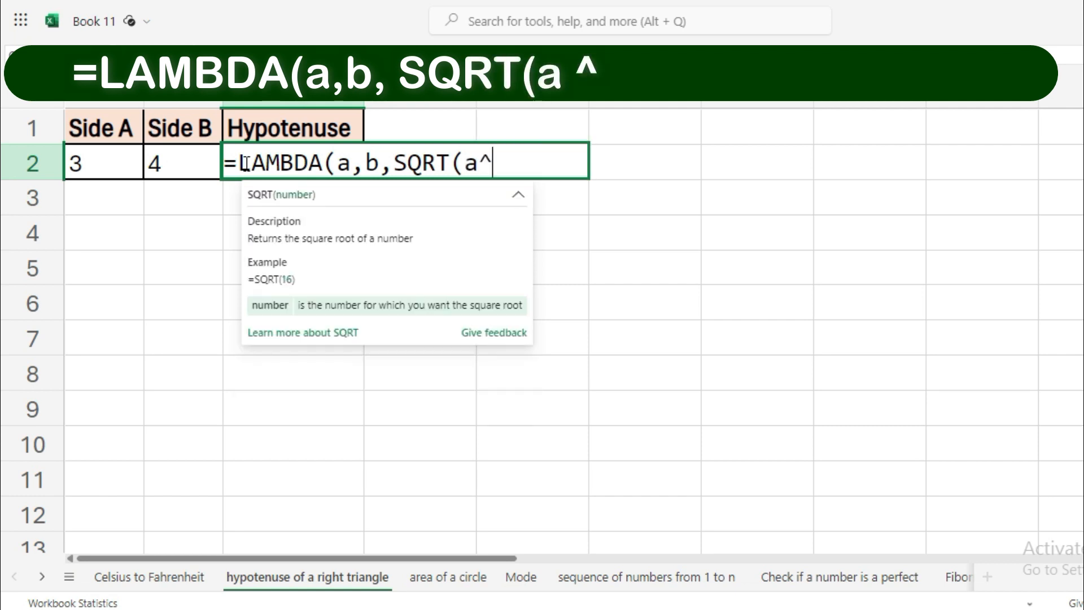
text(2+b^)
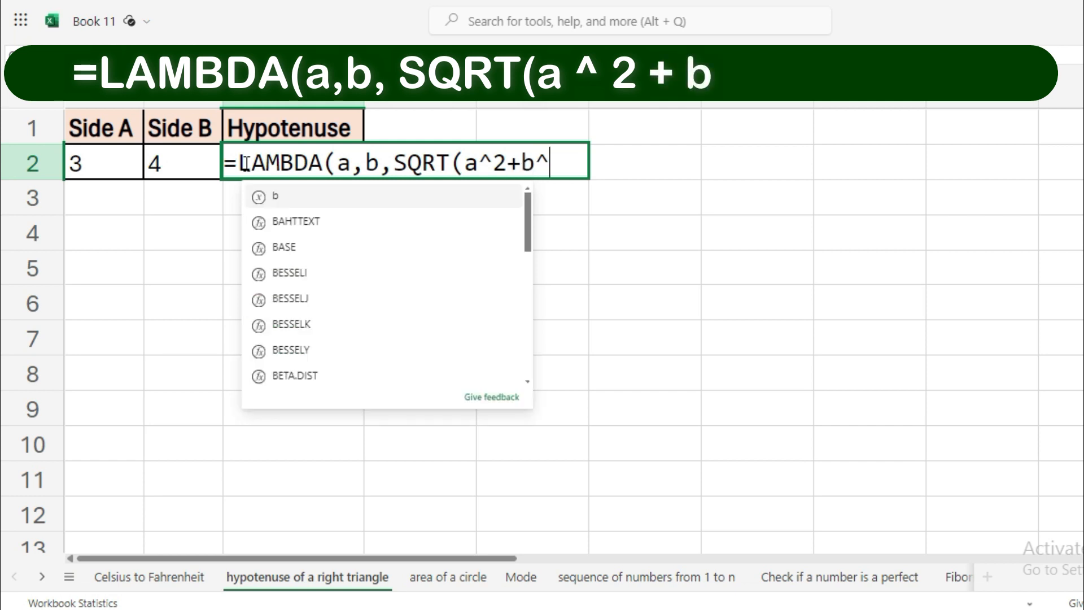
text(2)
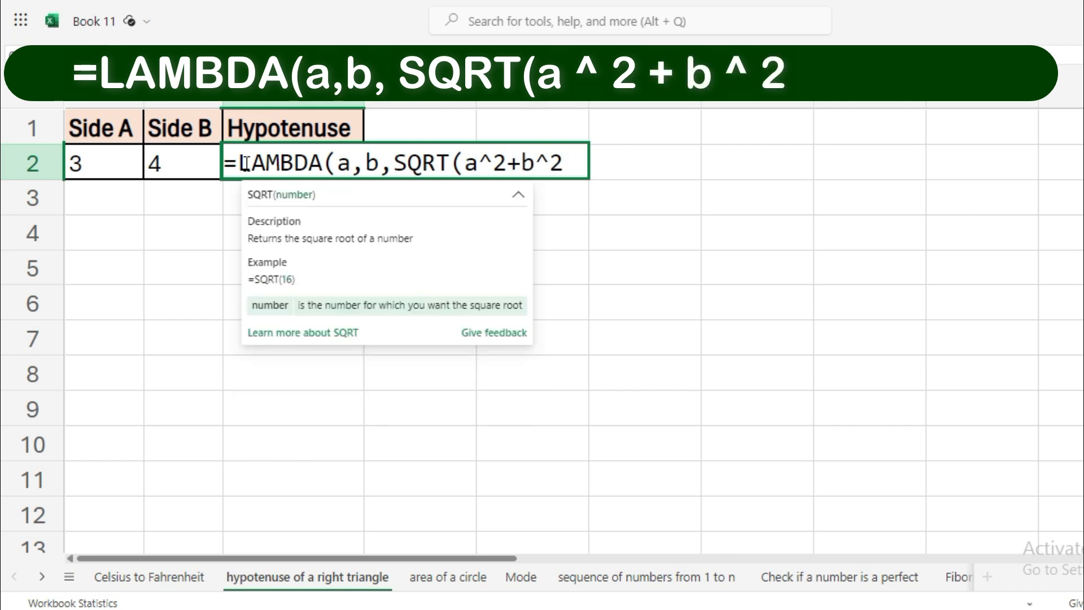
text()))
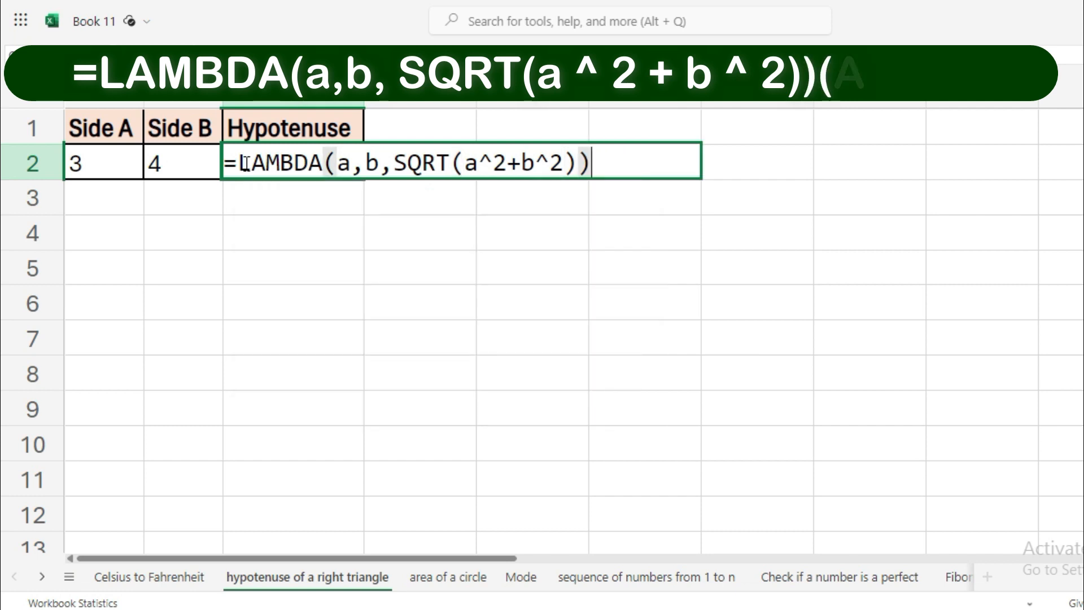
Complete the hypotenuse formula by passing A2 and B2 as the LAMBDA's arguments (A2,B2)
text(()
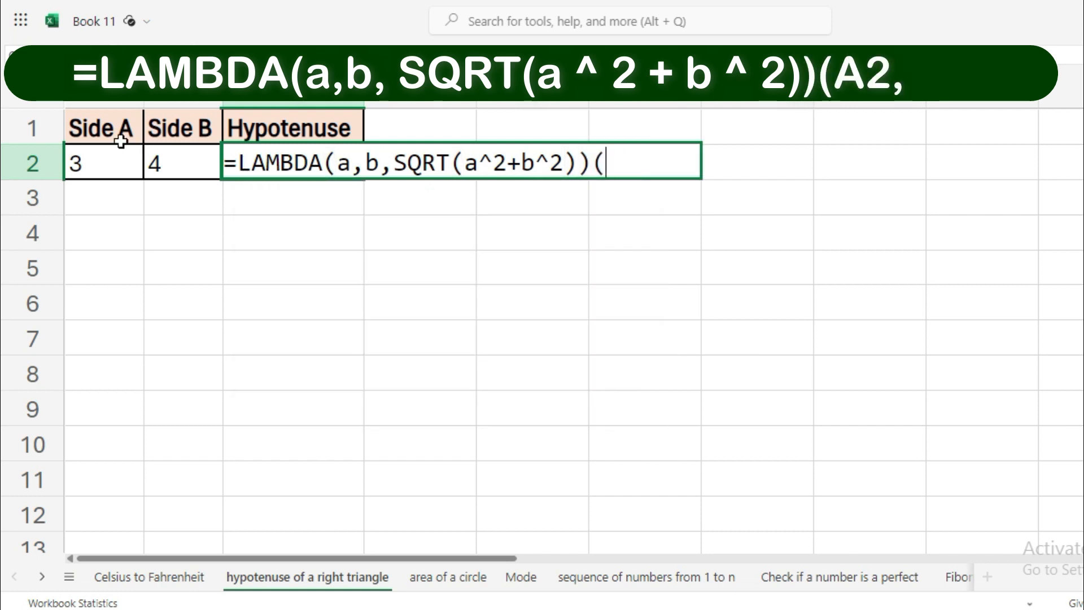
click(107, 159)
text(,)
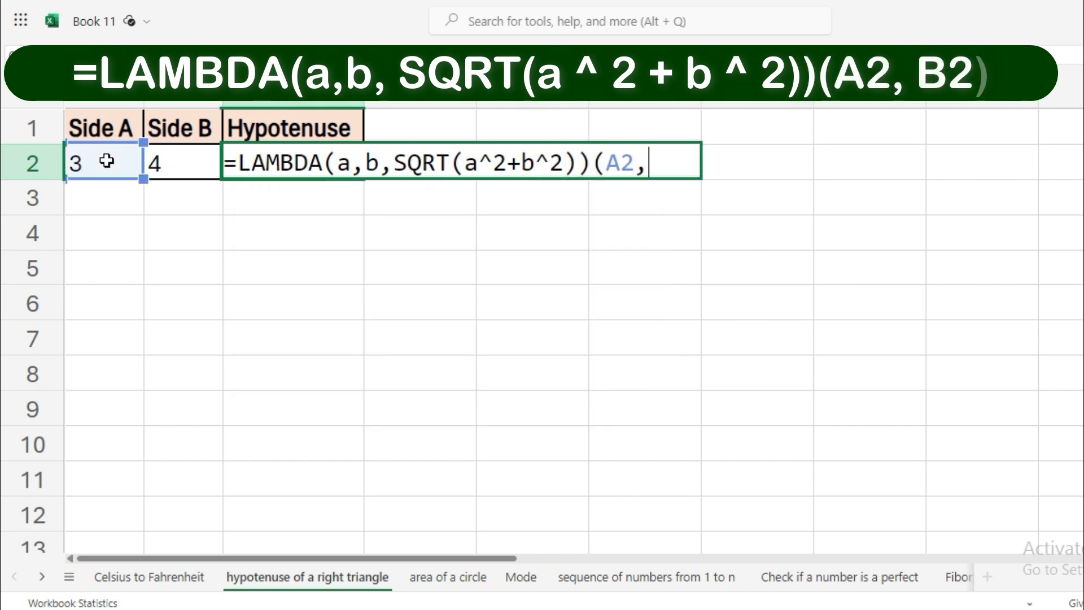
click(181, 166)
text())
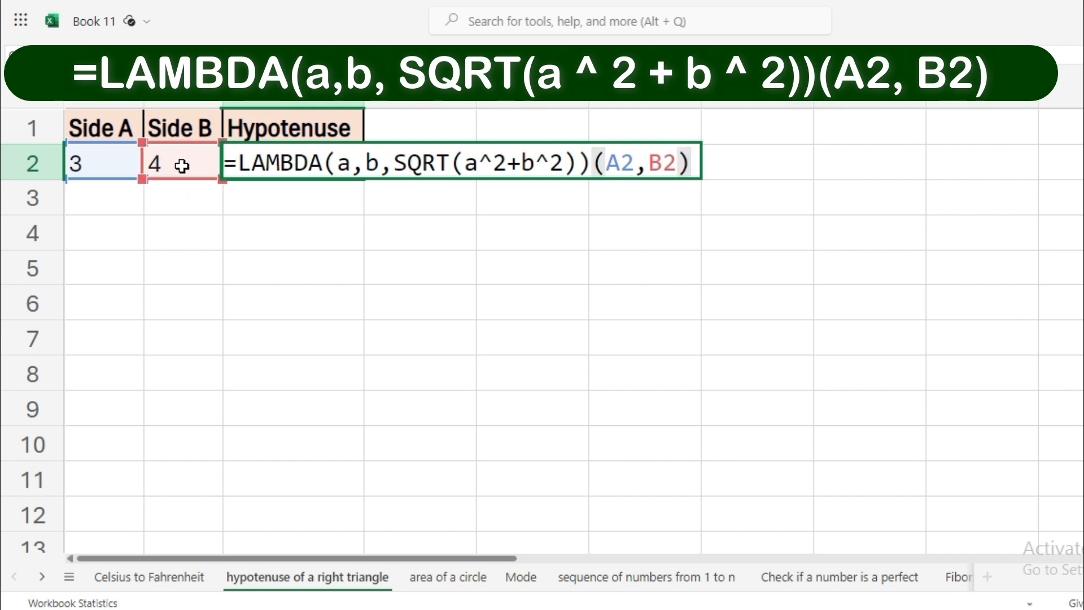
key(Return)
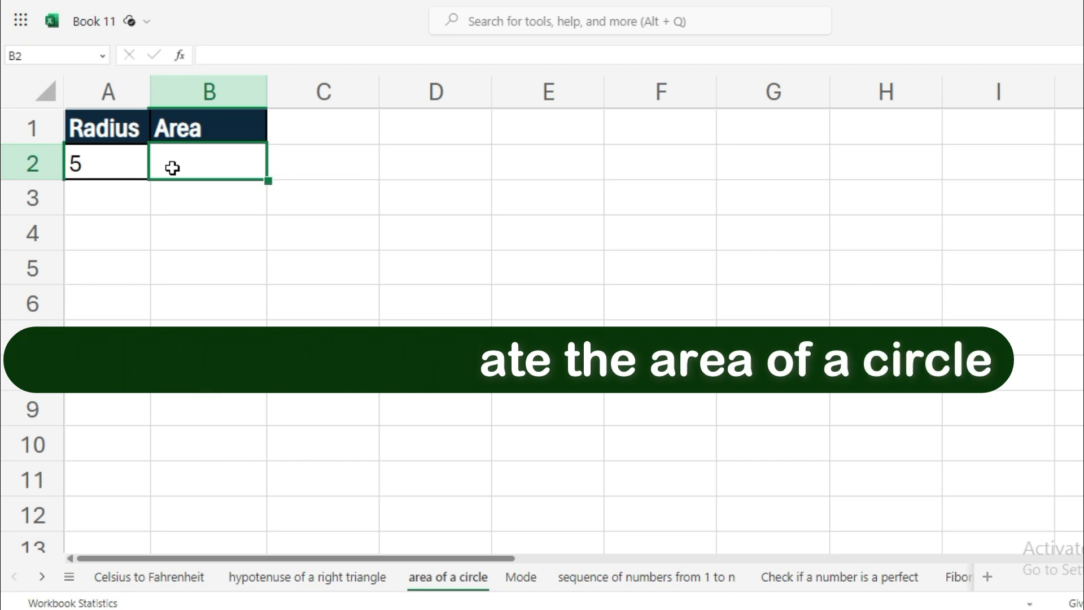
Enter the formula =LAMBDA(radius,Pi()*radius^2)(A2) in cell B2 to calculate the circle's area
double_click(173, 167)
text(=lam)
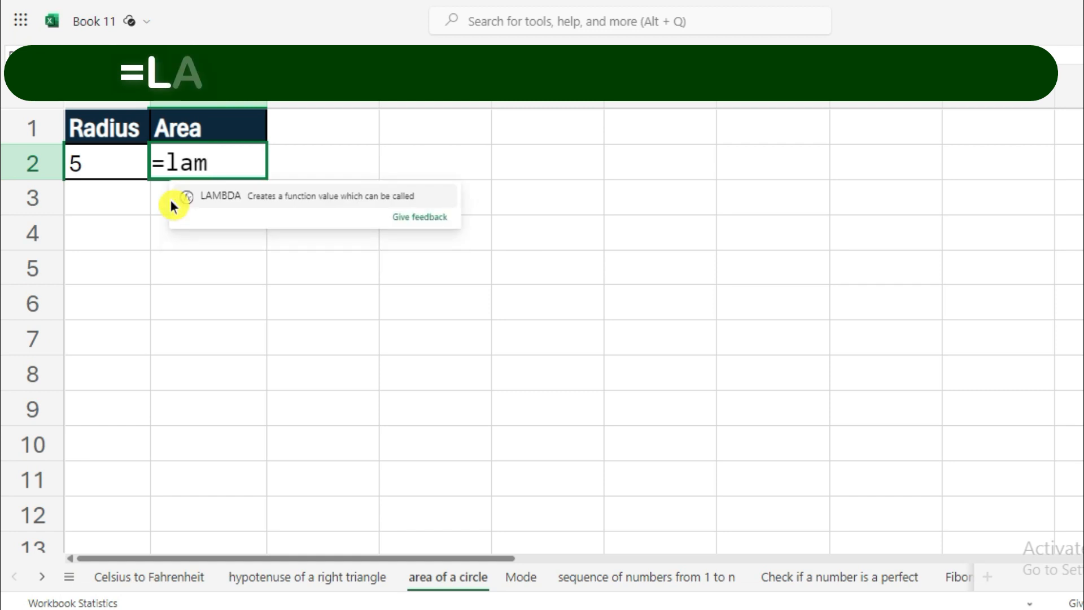
key(Tab)
text(radius)
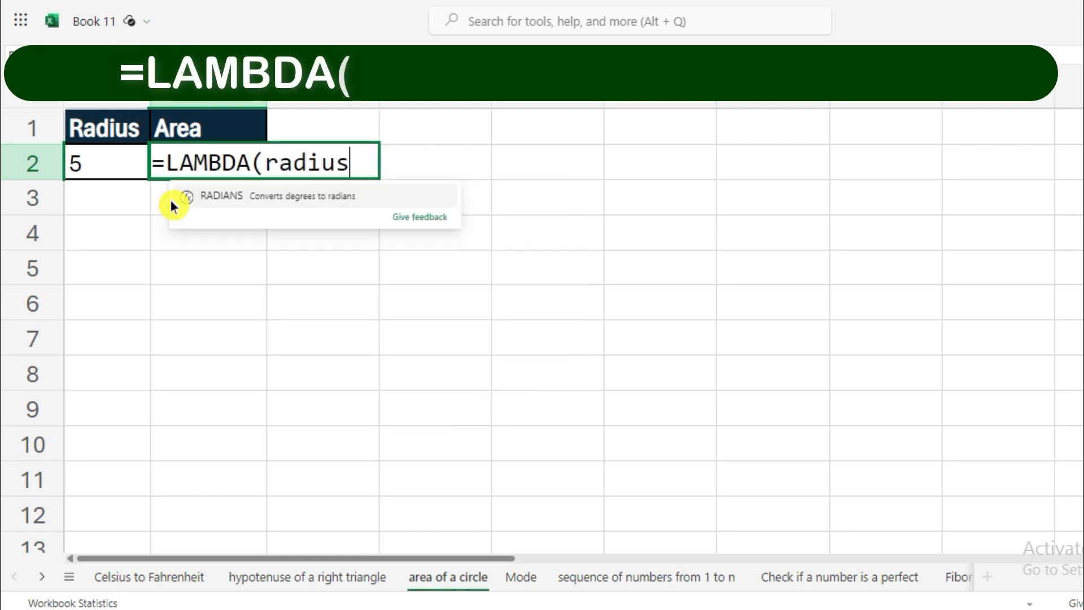
text(,)
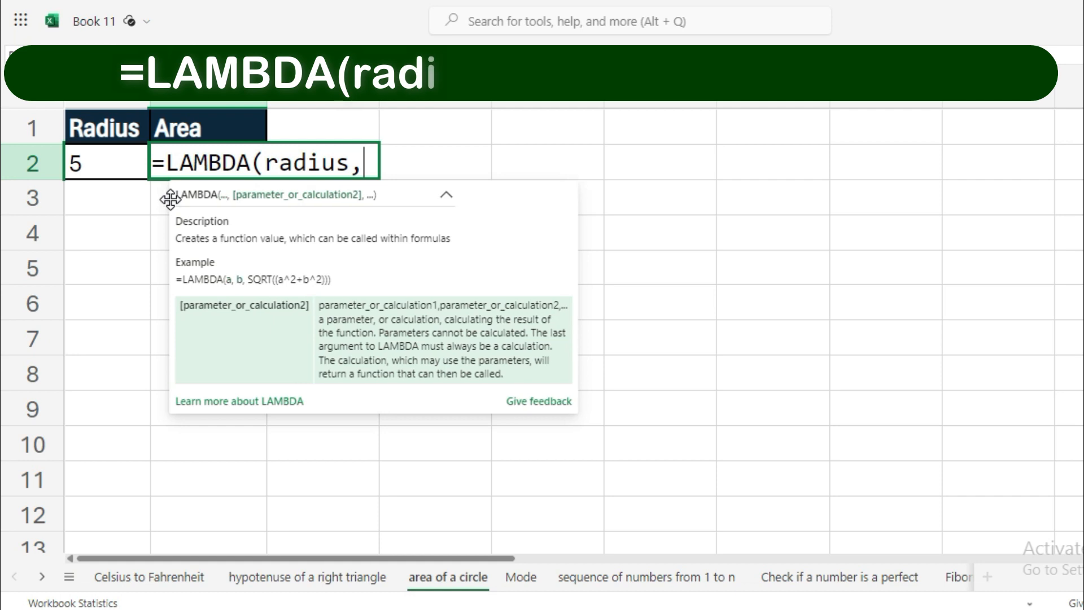
text(Pi())
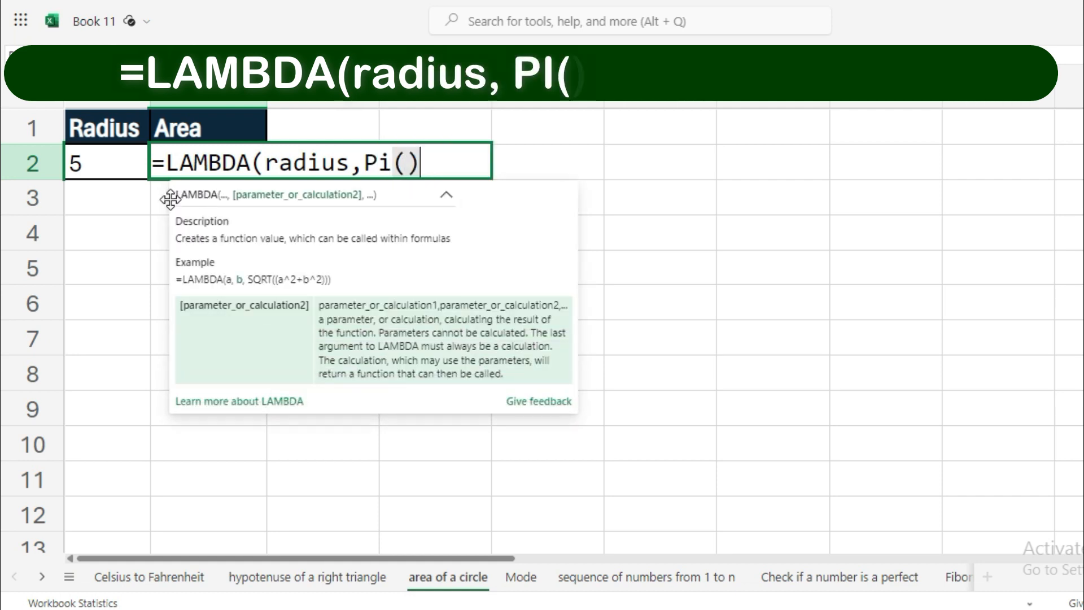
text(*radius^2)
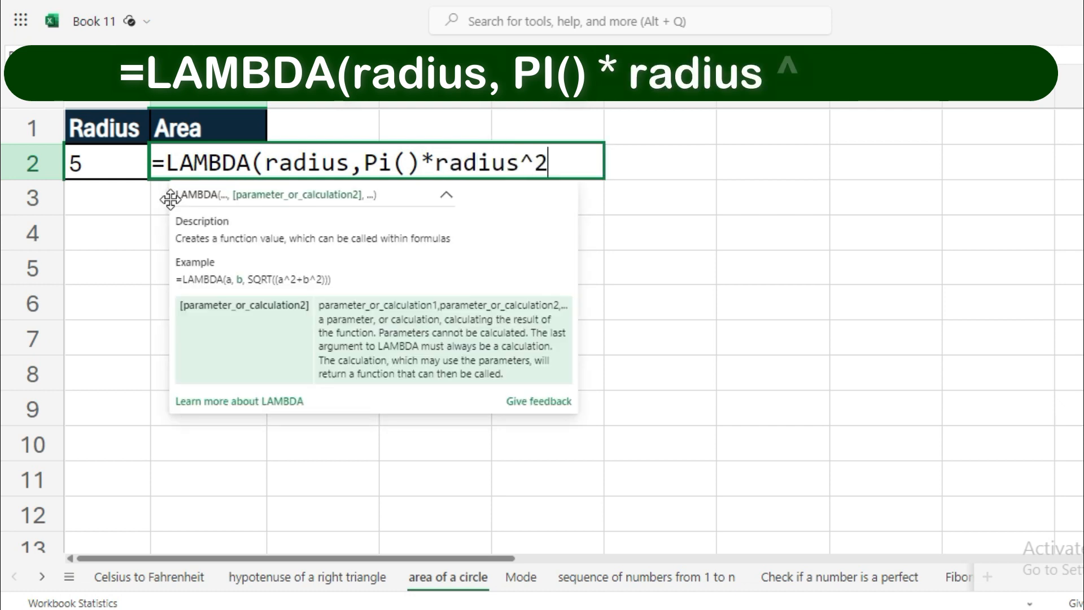
text()()
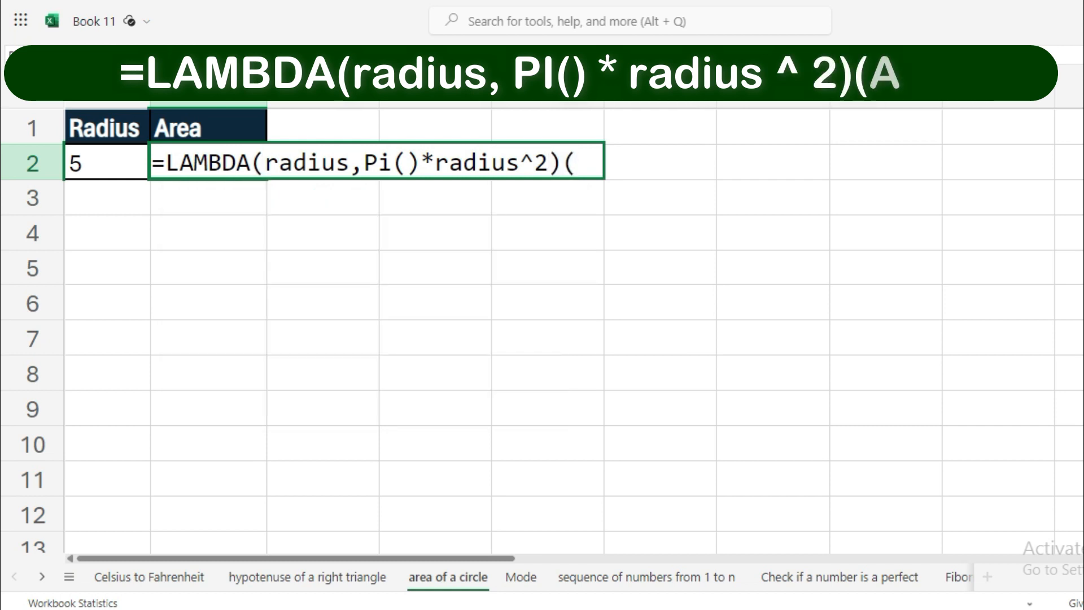
click(121, 162)
text())
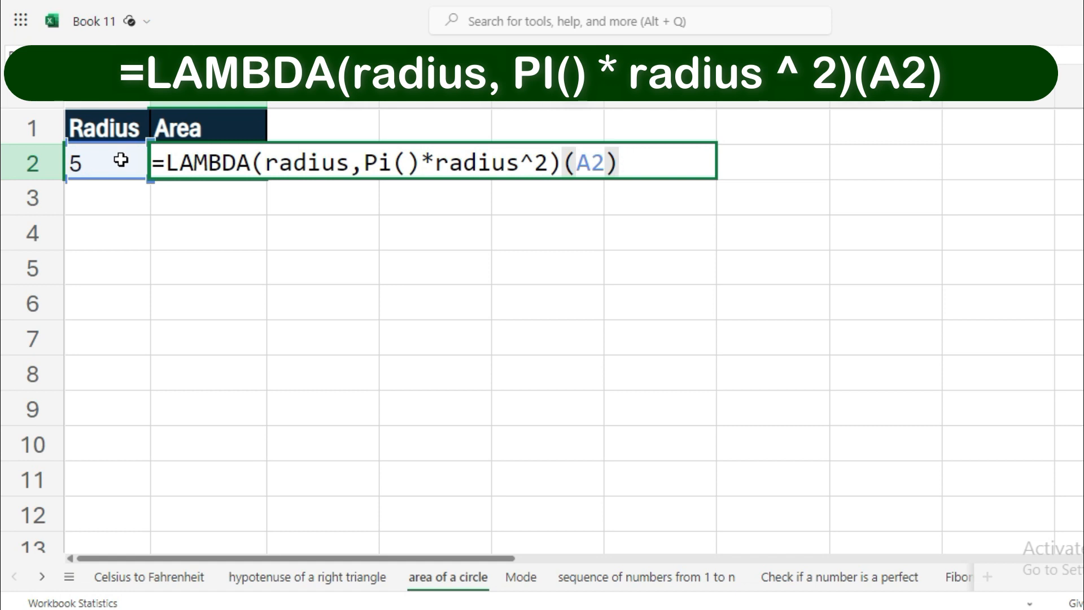
key(Return)
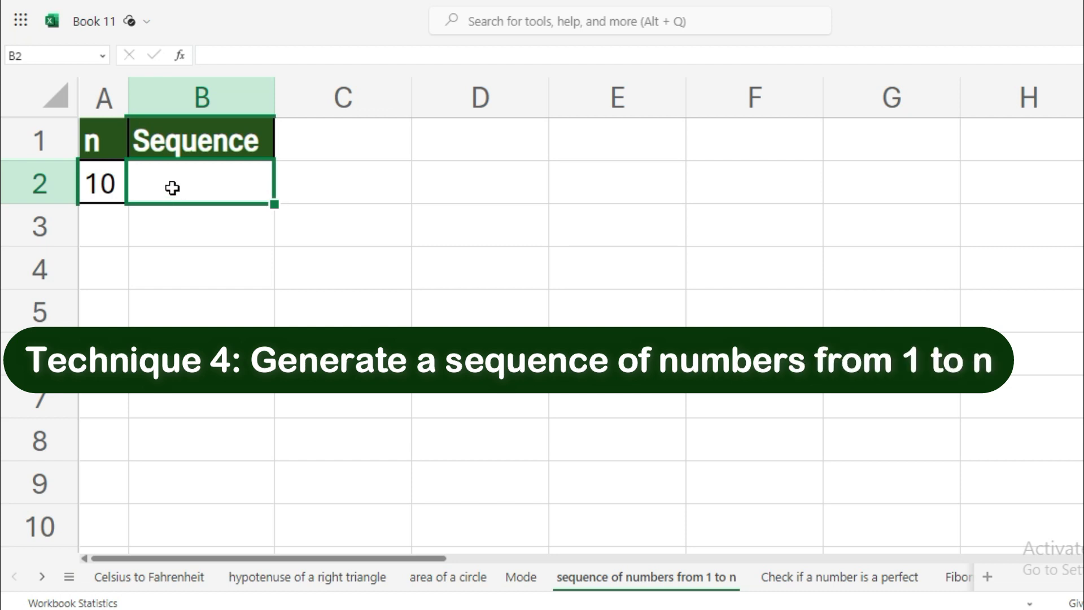
Enter the formula =LAMBDA(n,SEQUENCE(n))(A2) in cell B2 to generate the numbers from 1 to n
double_click(174, 188)
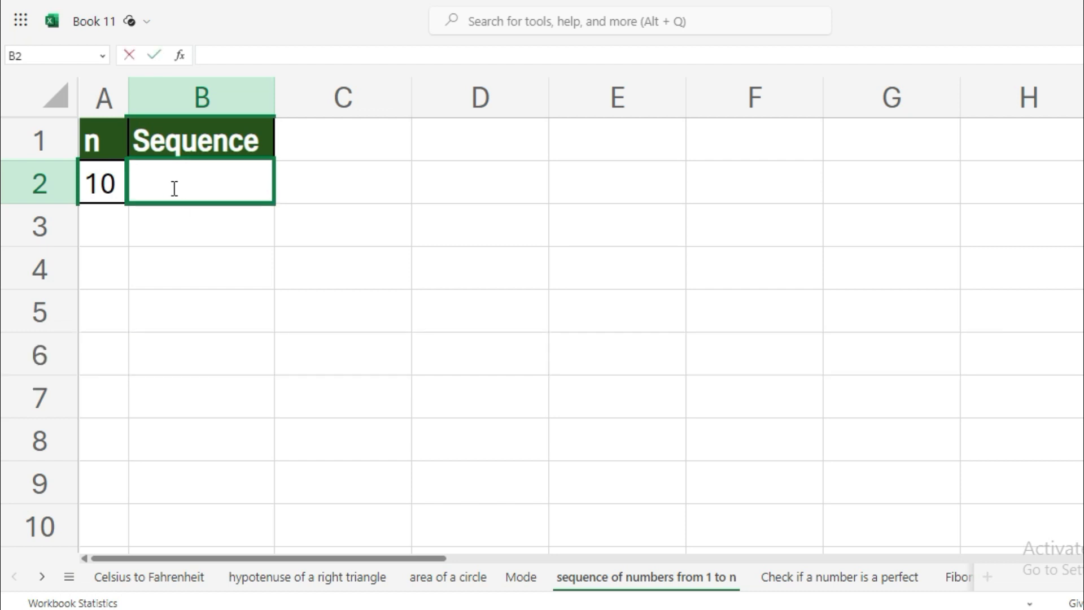
text(=l)
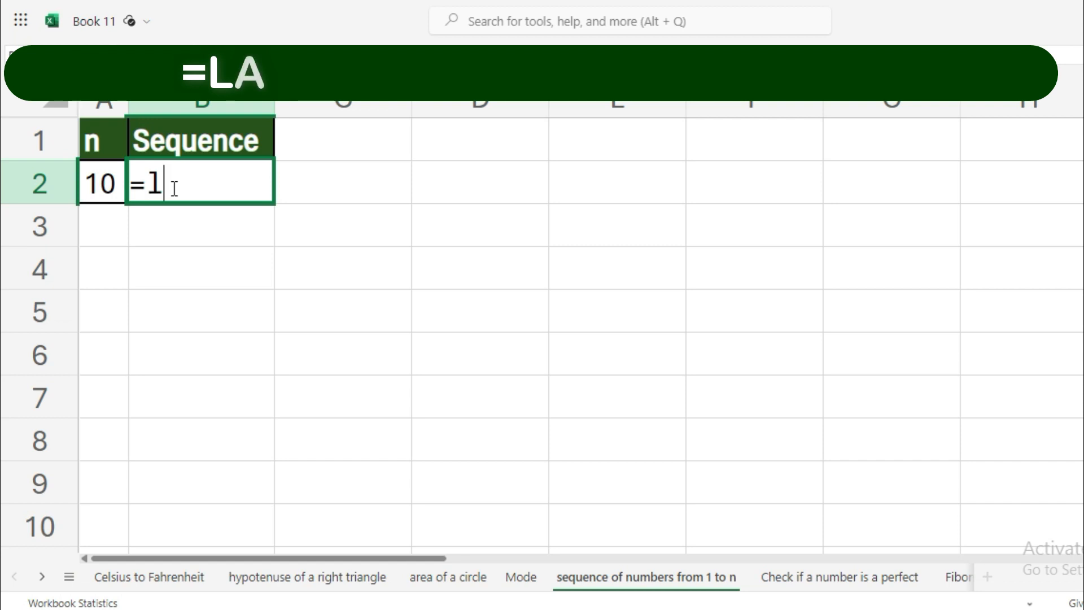
text(am)
key(Tab)
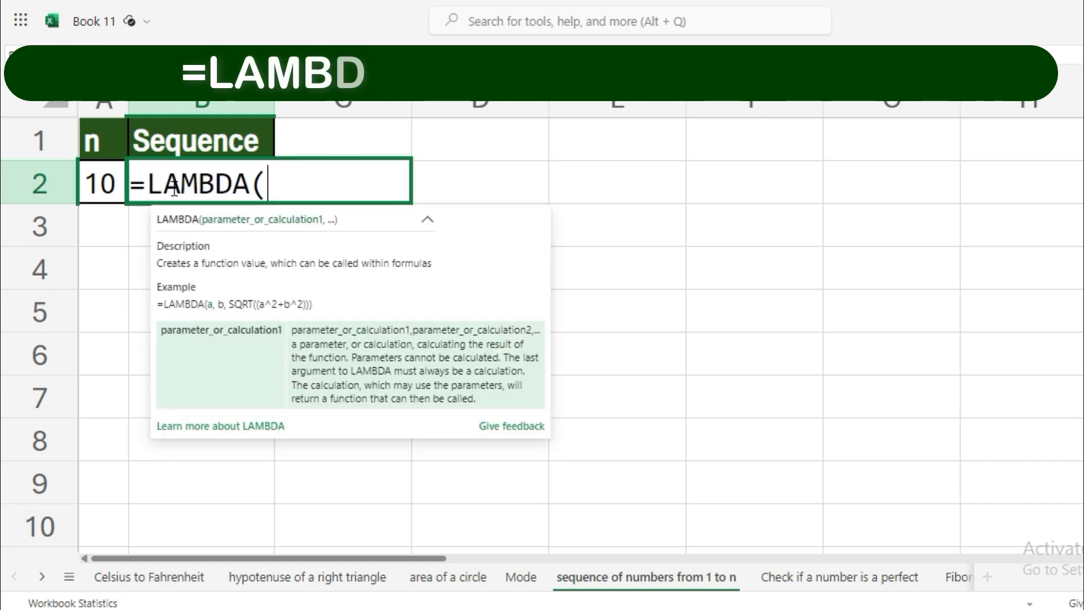
text(n,)
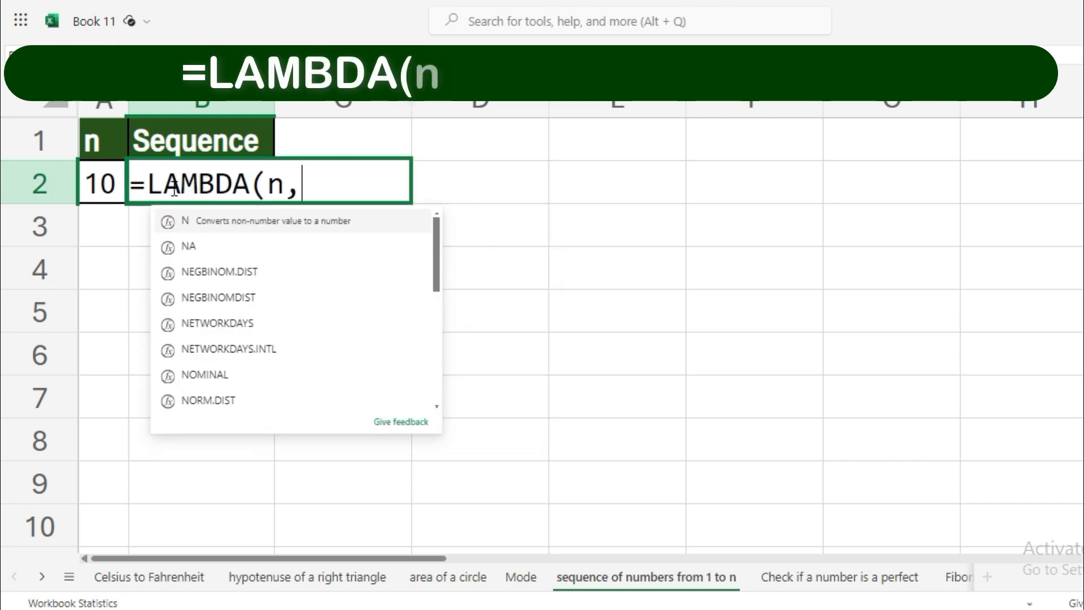
text(seq)
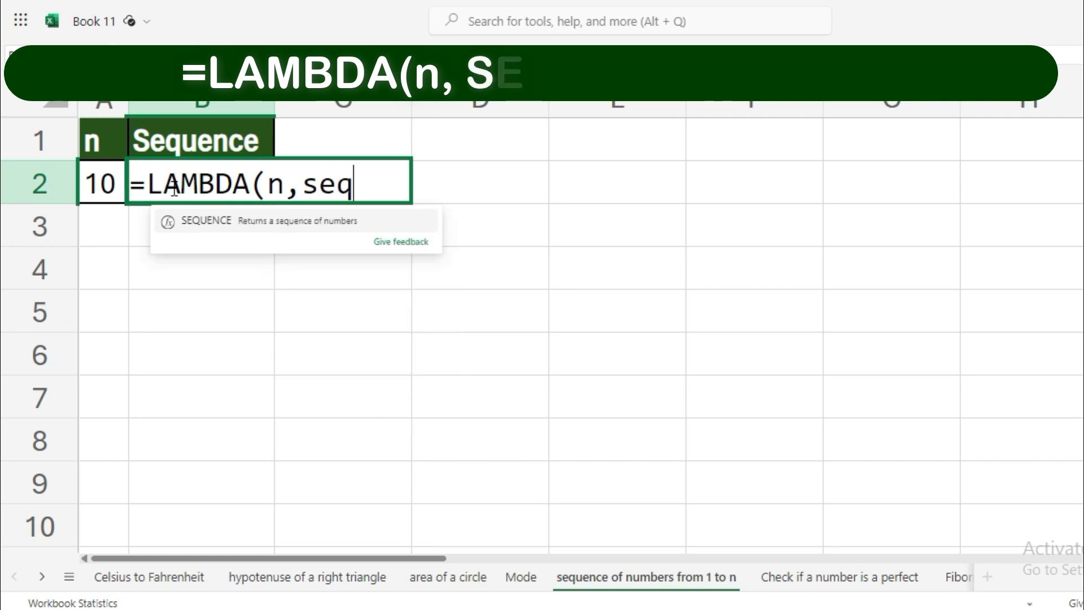
key(Tab)
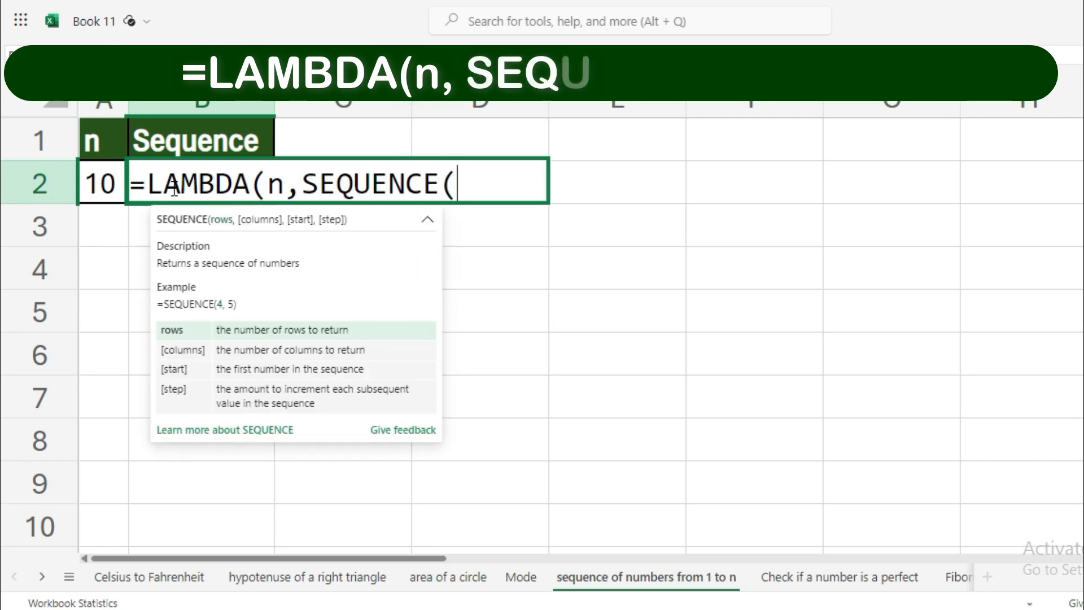
text(n)
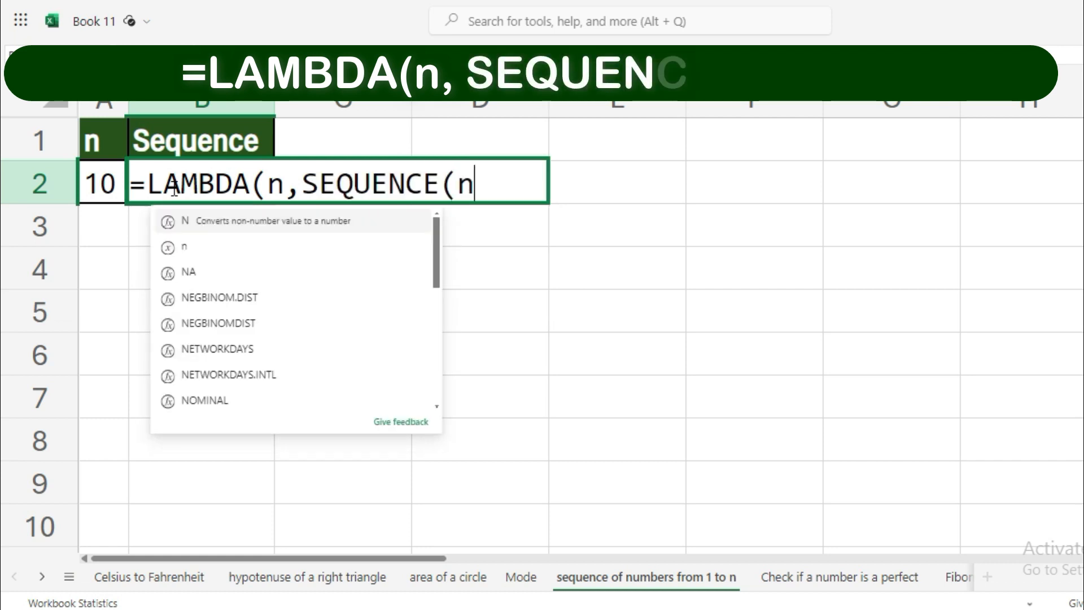
text()))
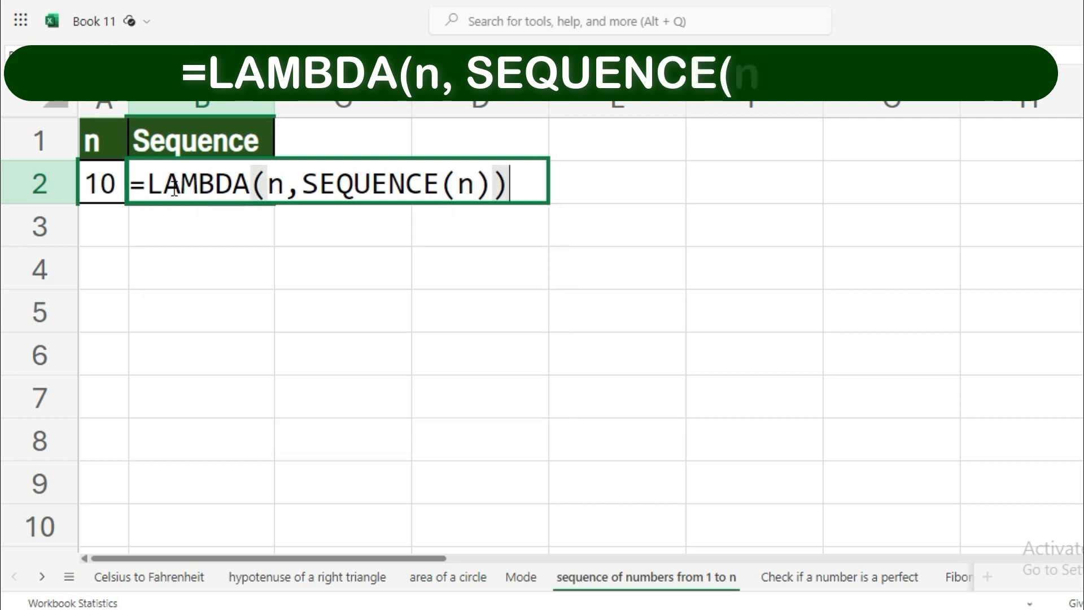
text(()
click(107, 184)
text())
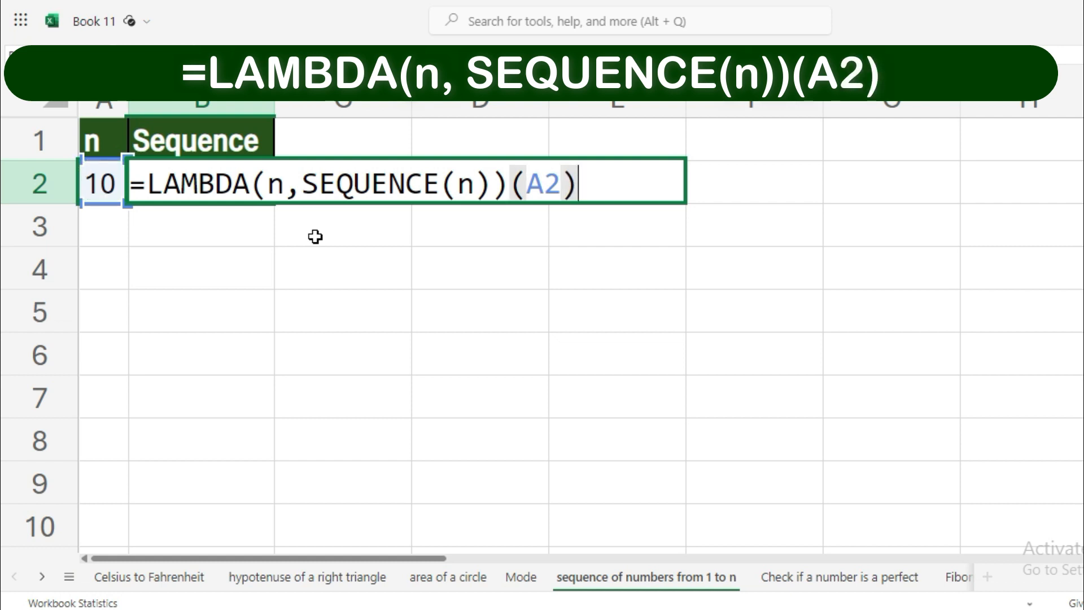
key(Return)
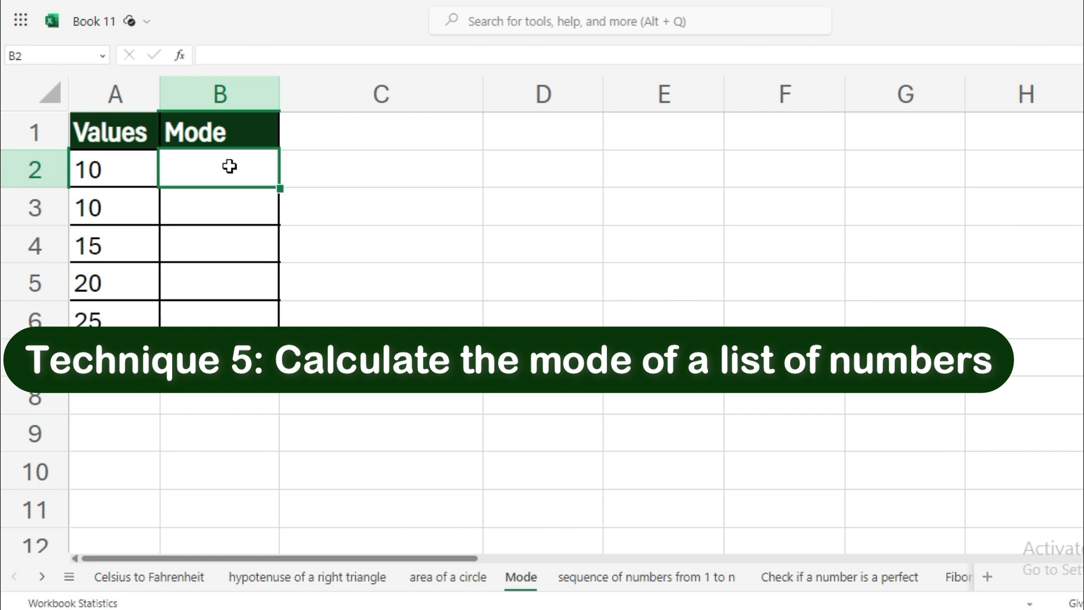
Start a mode formula in cell B2 of the Mode sheet with the function definition =LAMBDA(values,MODE.SNGL(values))
text(=)
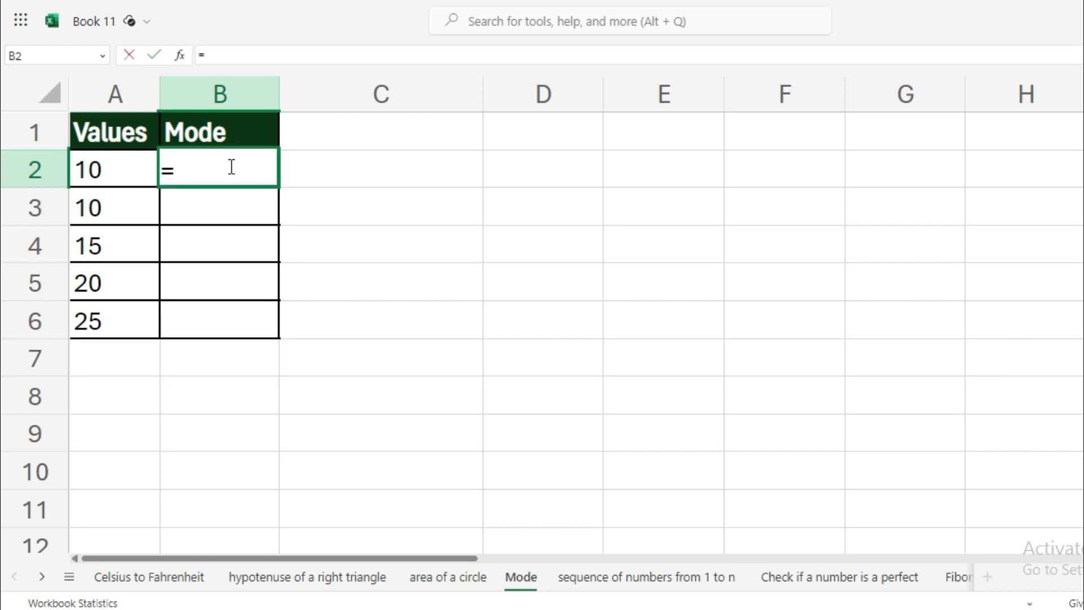
text(lamb)
key(Tab)
text(v)
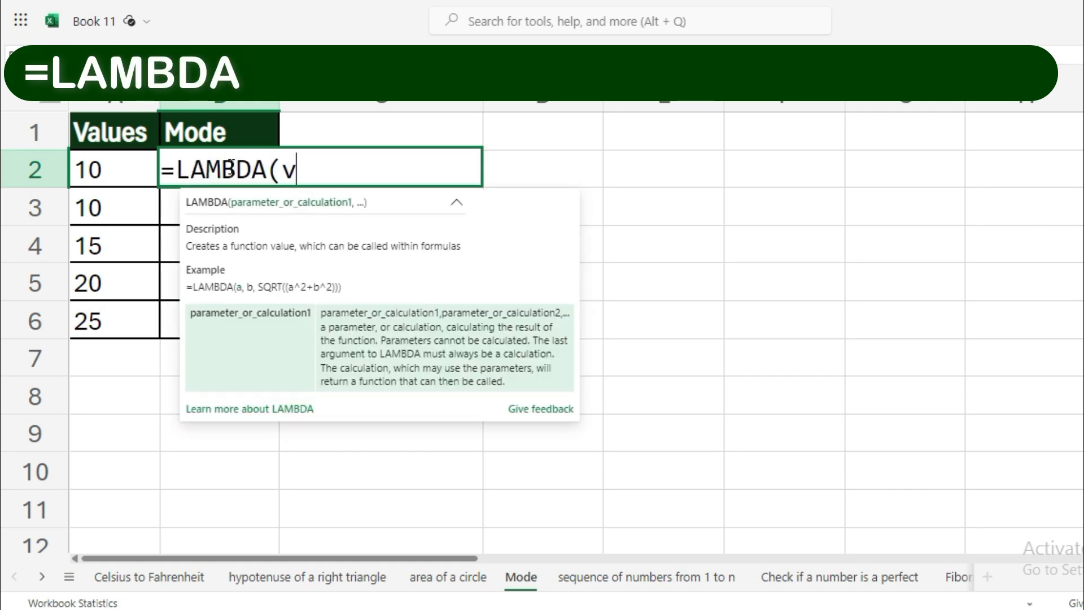
text(alues)
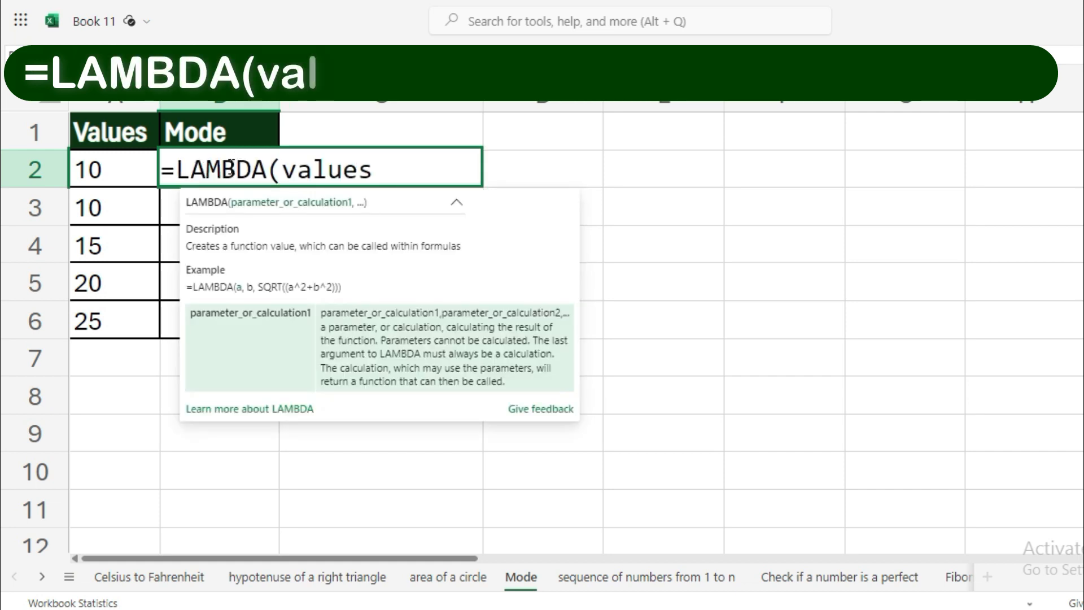
text(,mode)
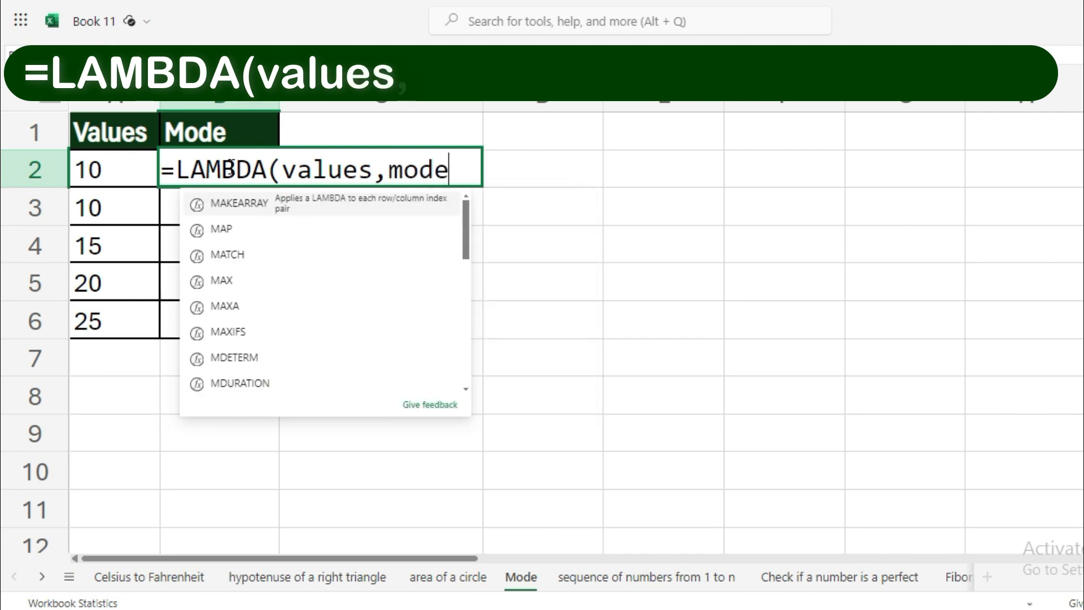
text(.)
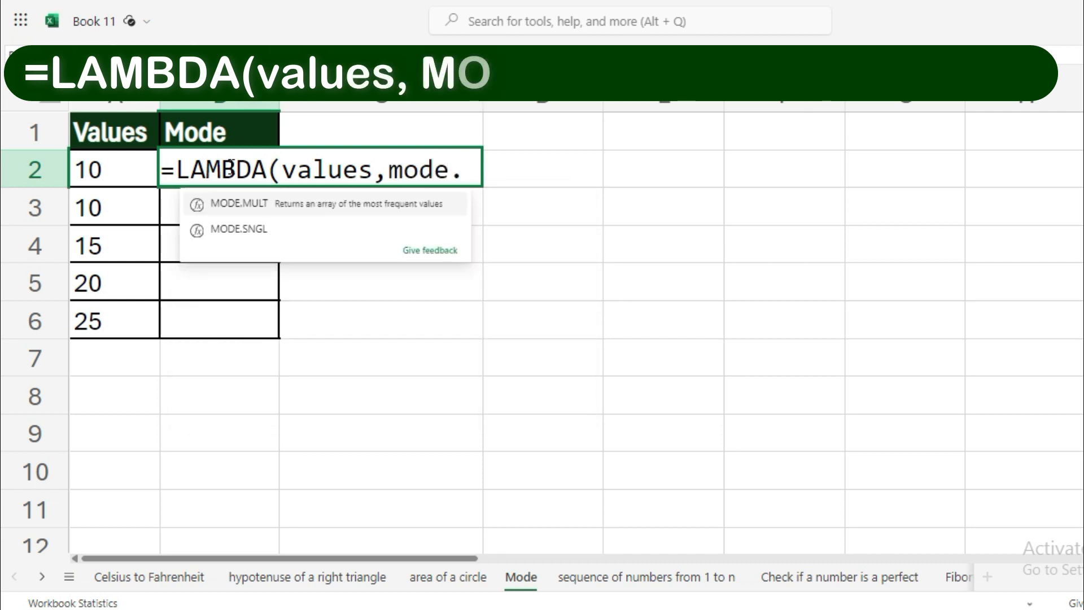
text(sngl)
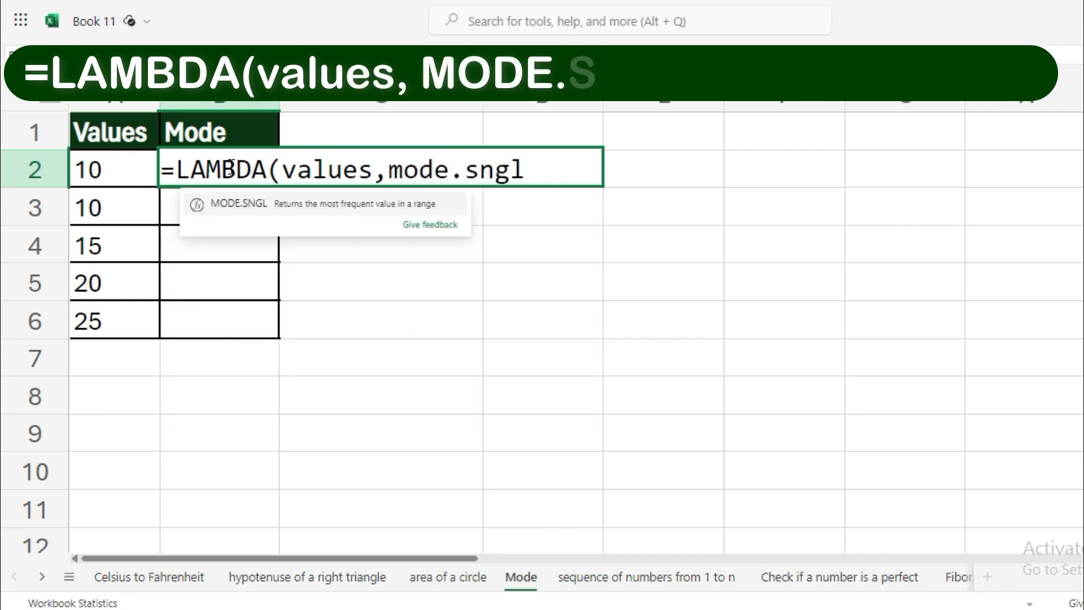
text((v)
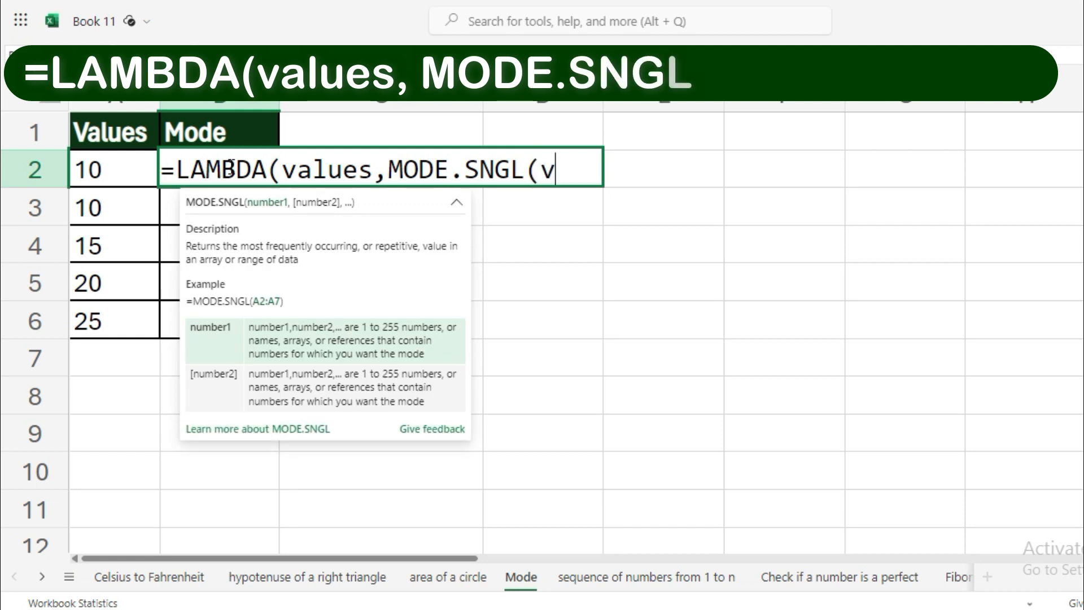
text(alues)
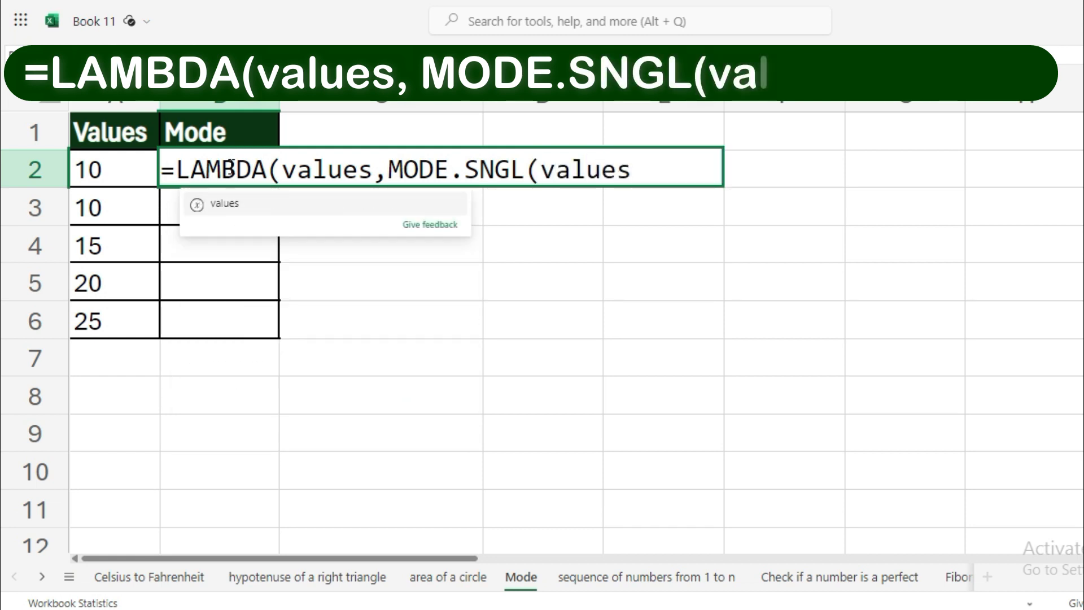
text()))
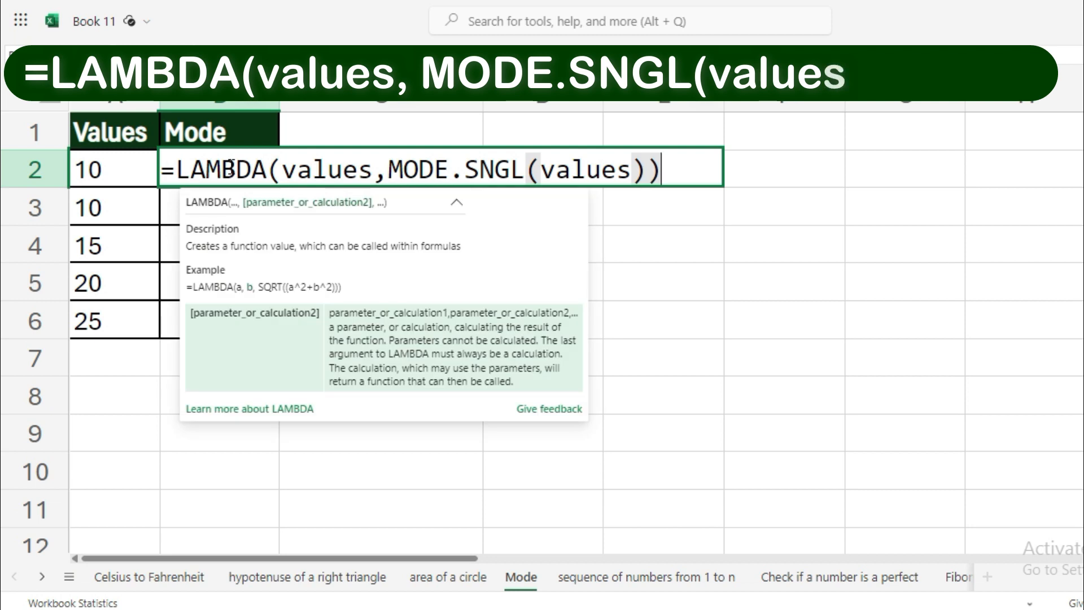
Complete the mode formula by passing the range A2:A6 as the LAMBDA's argument
text(()
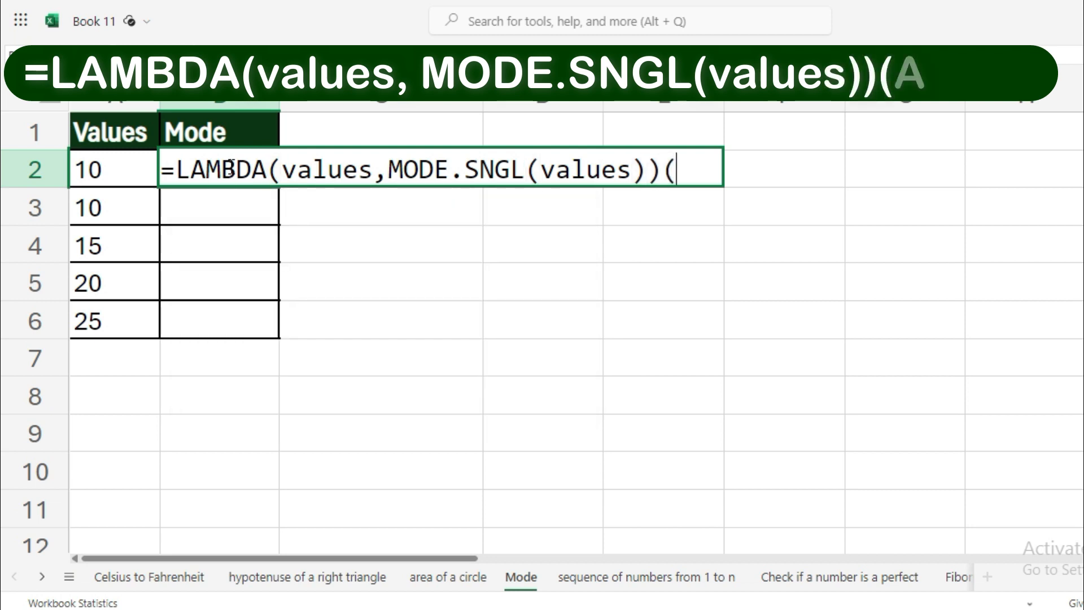
drag(90, 163, 118, 313)
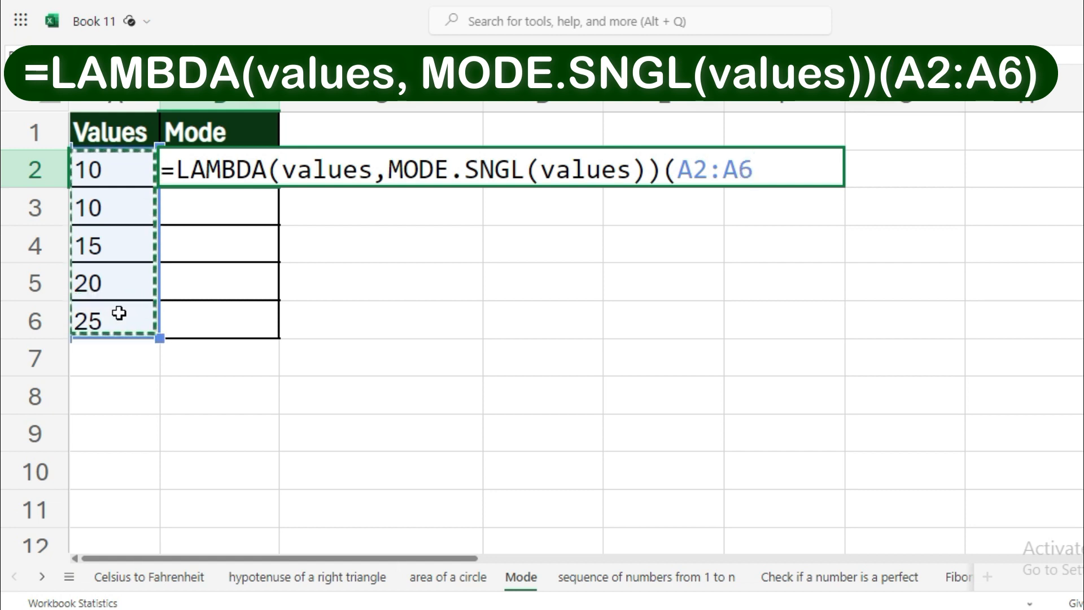
text())
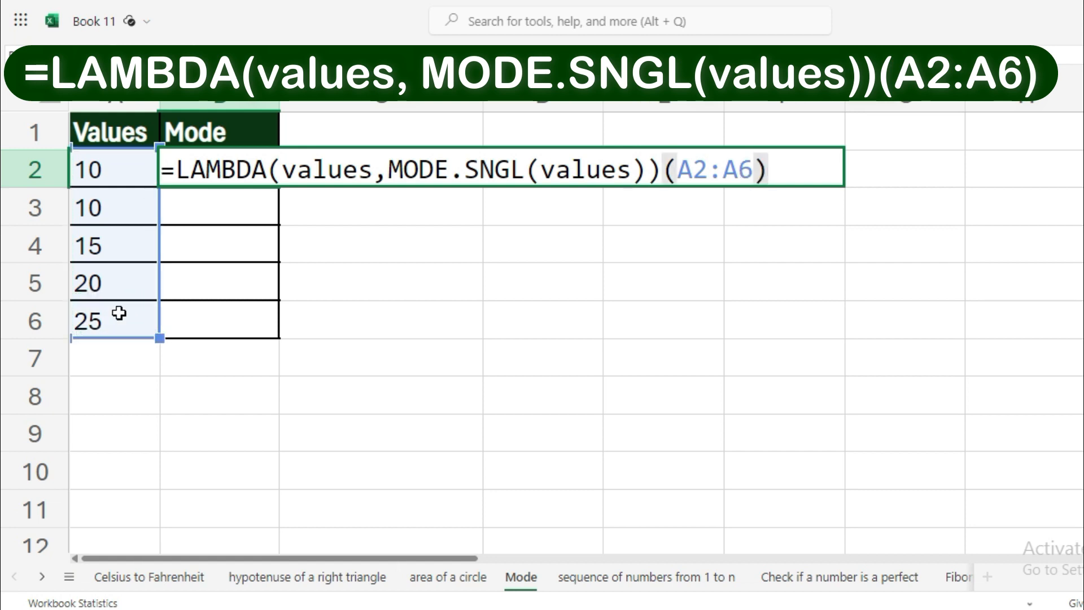
key(Return)
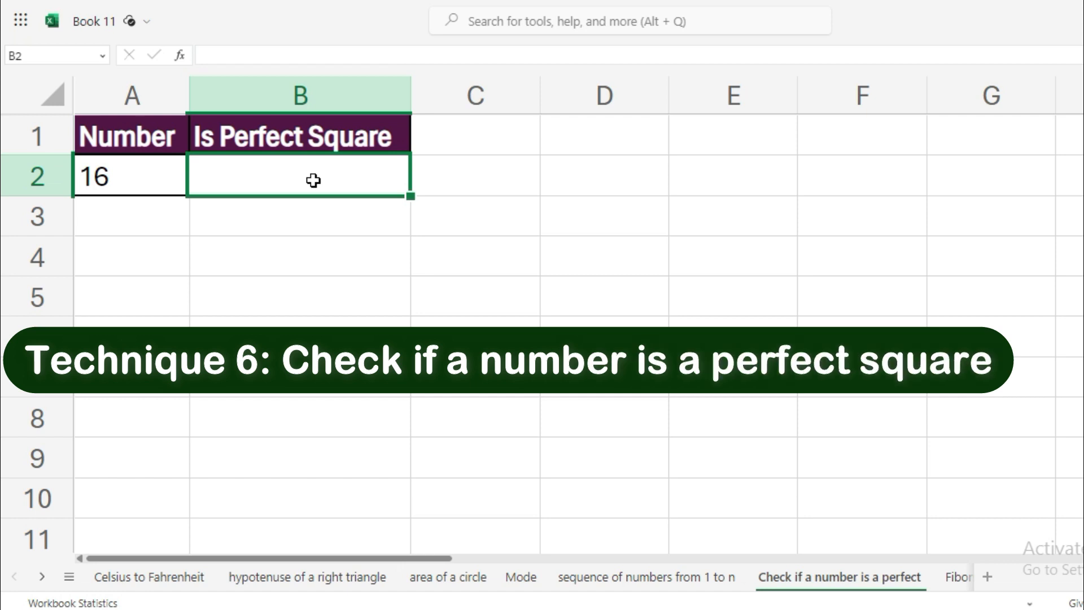
Start a perfect-square check in cell B2 with the function definition =LAMBDA(n,SQRT(n)=INT(SQRT(n))
text(=lam)
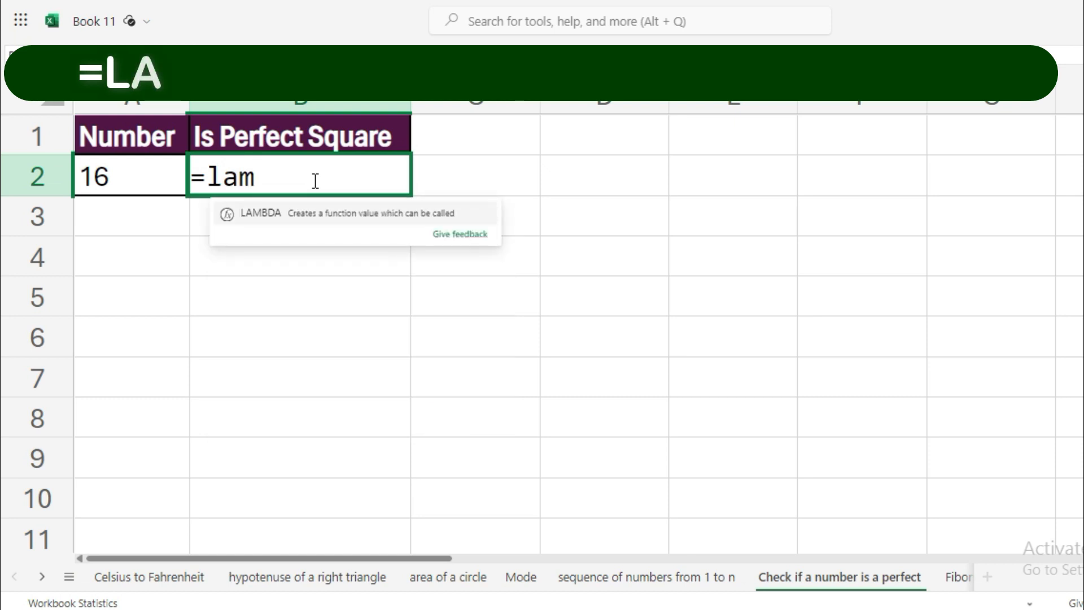
key(Tab)
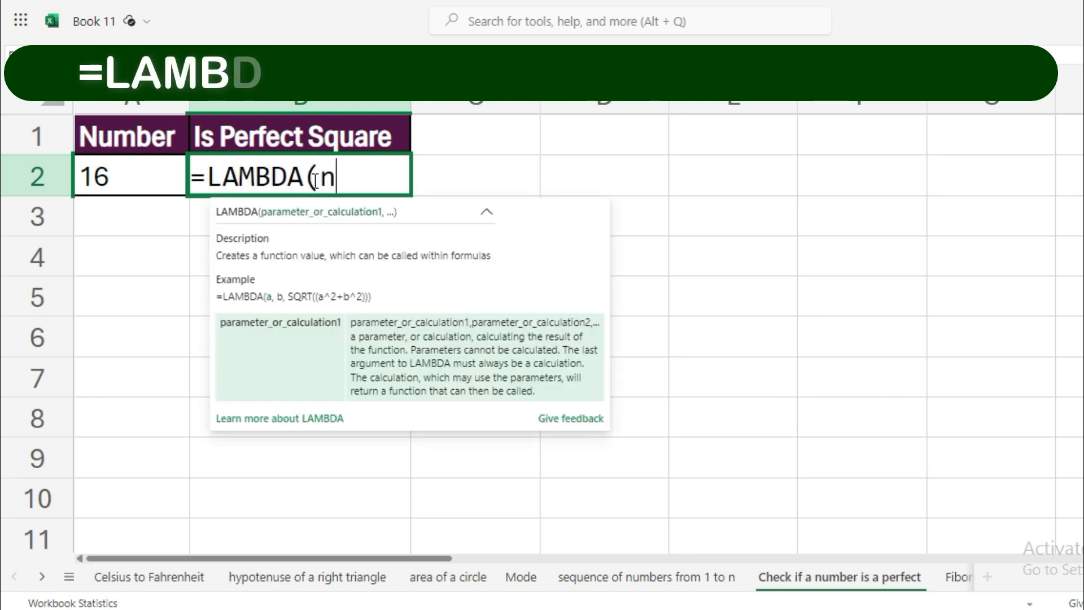
text(n,sq)
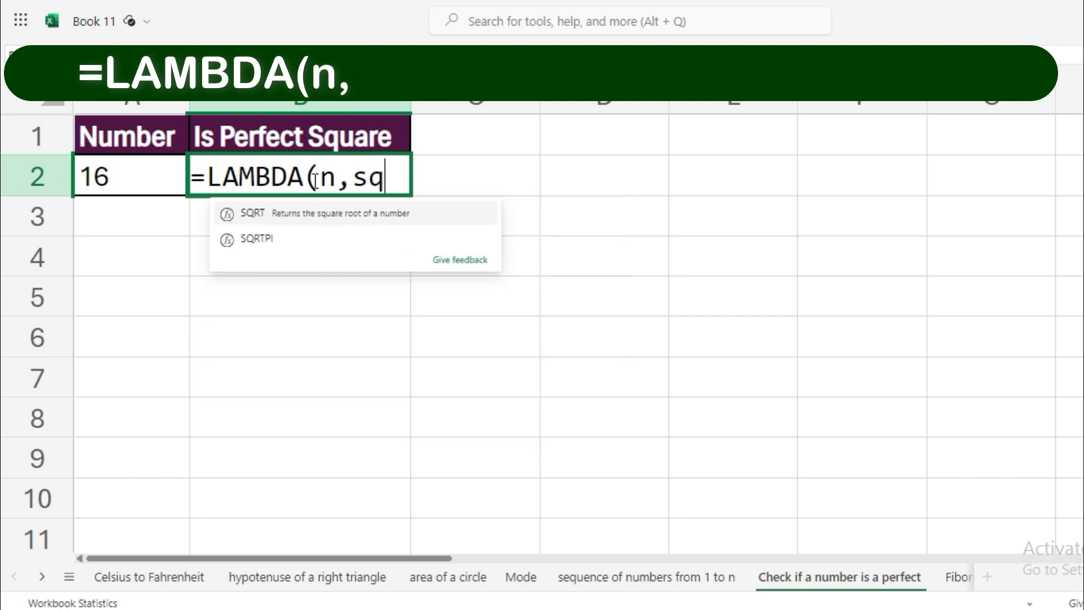
key(Tab)
text(n))
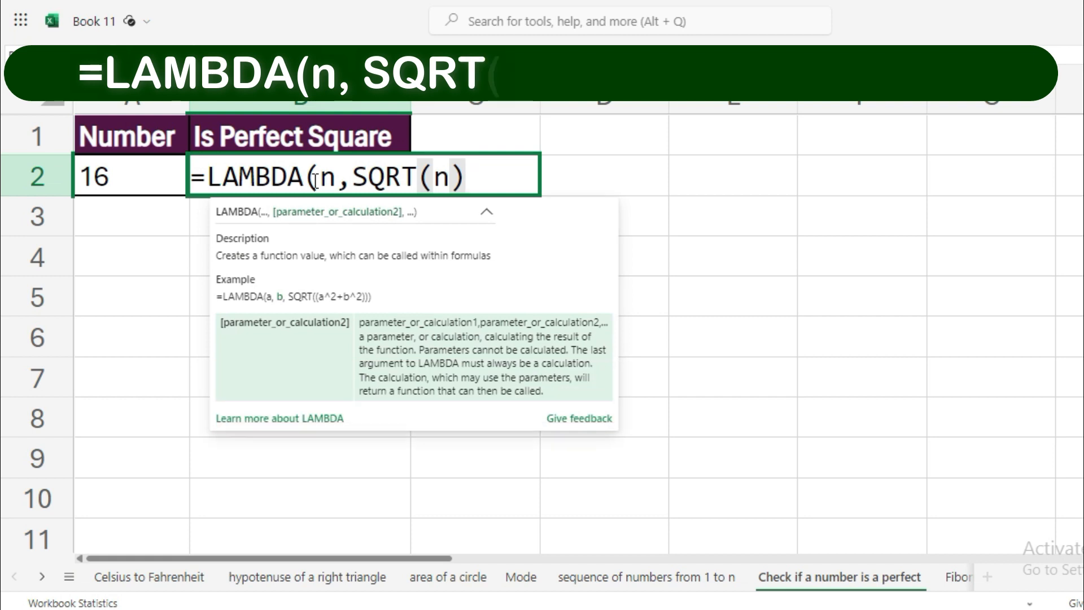
text(=i)
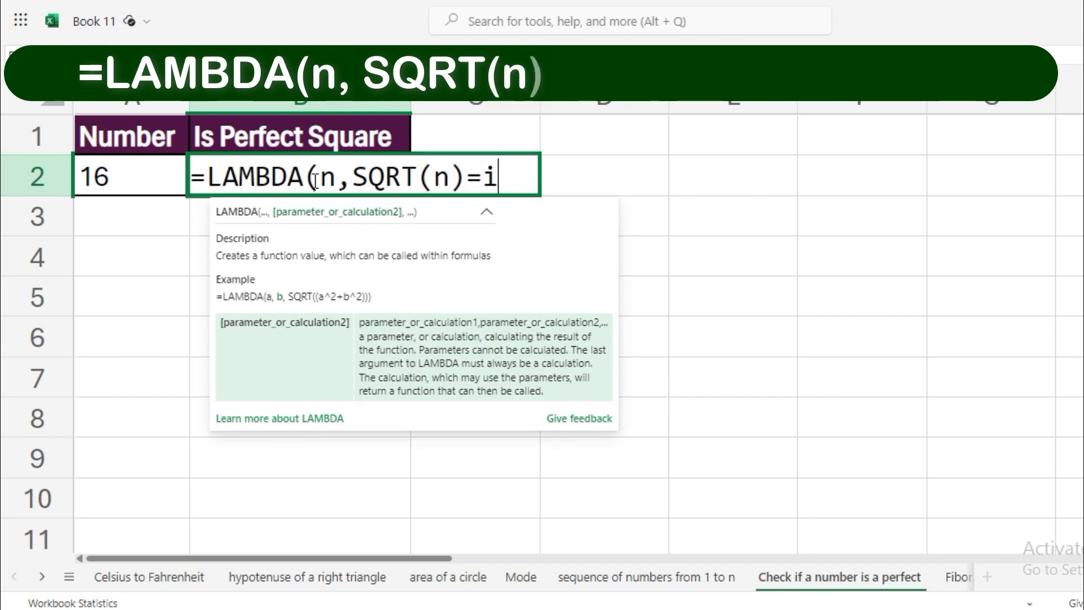
text(nt)
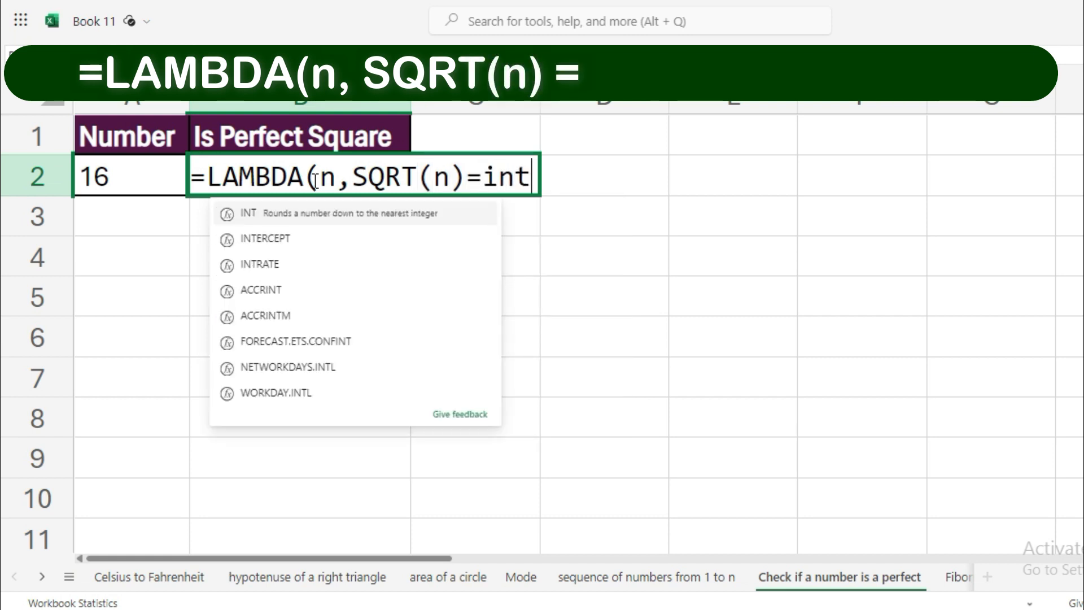
key(Tab)
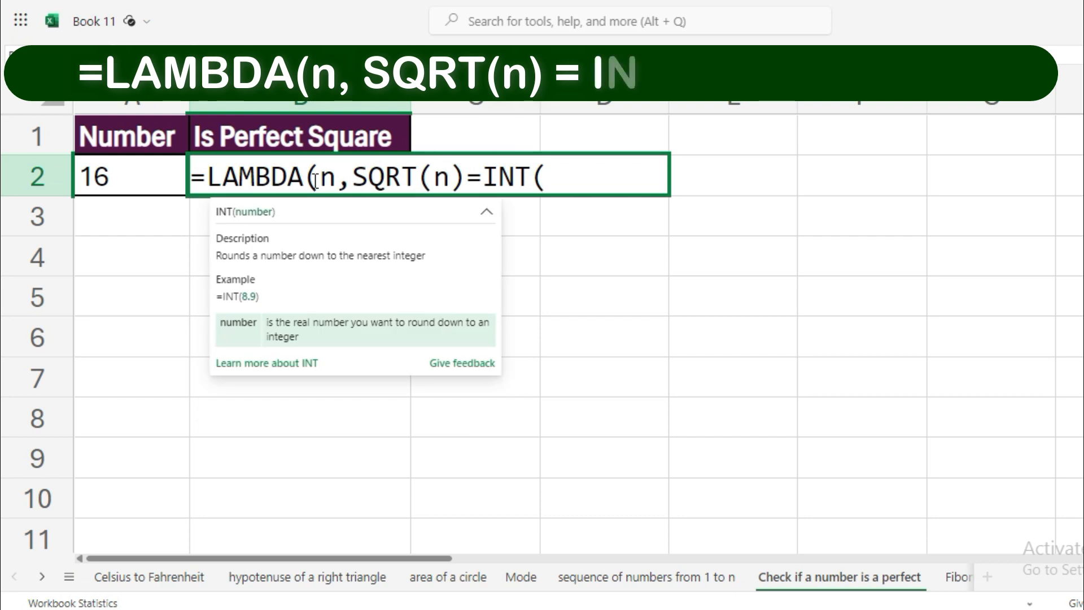
text(sq)
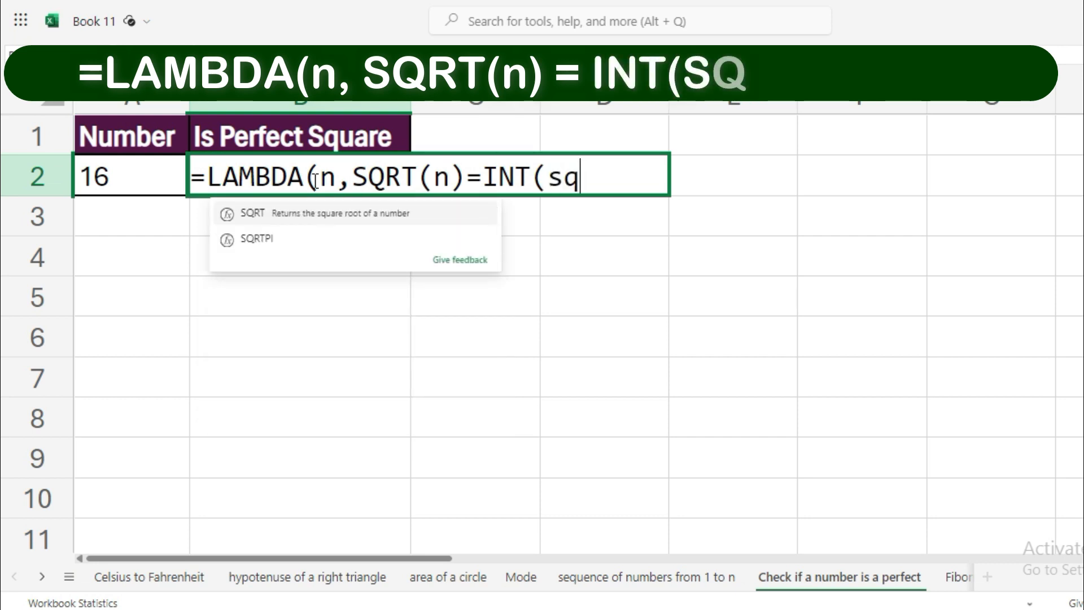
key(Tab)
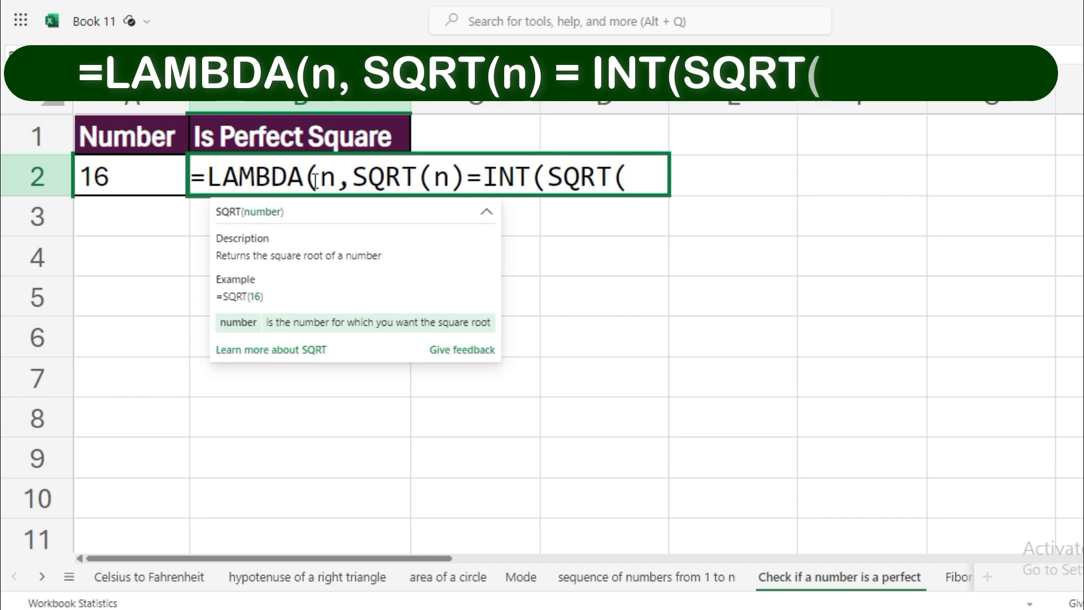
text(n)
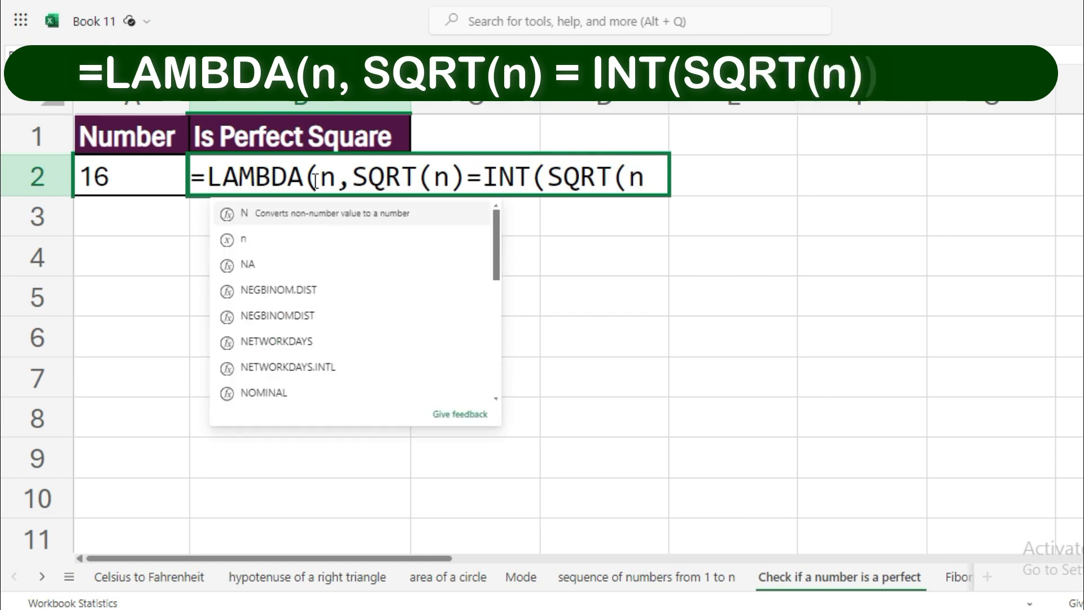
text()))
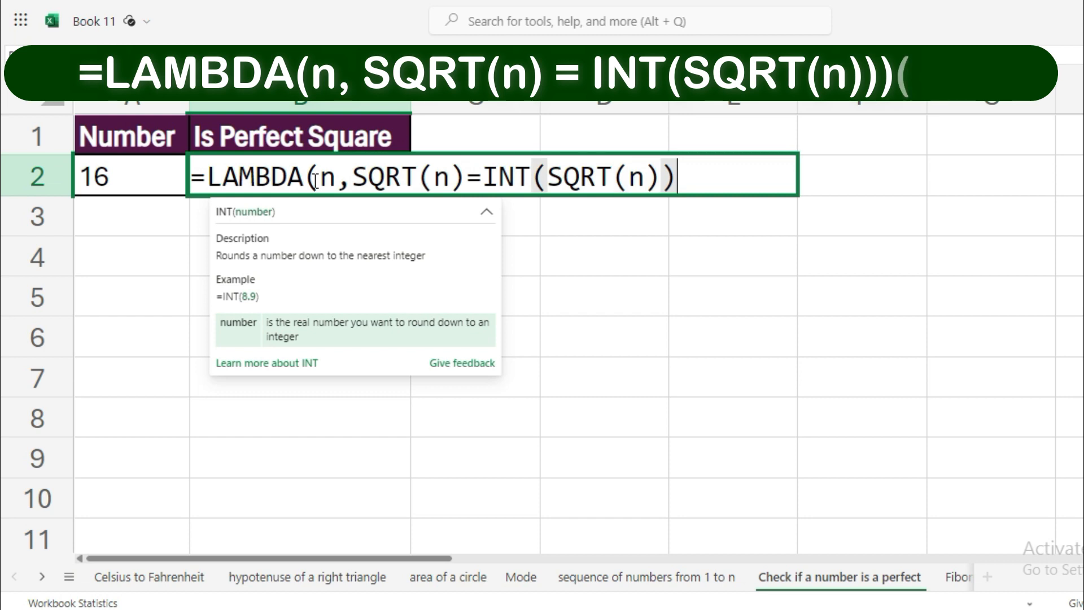
Close the LAMBDA definition and complete the perfect-square formula by passing cell A2 as its argument
text()()
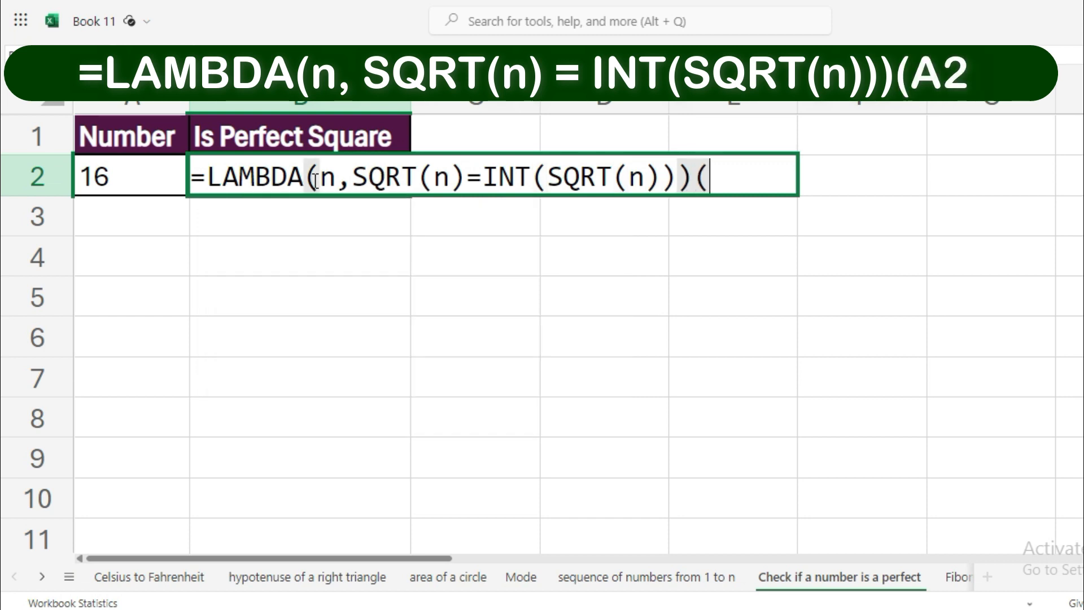
click(167, 176)
text())
key(Return)
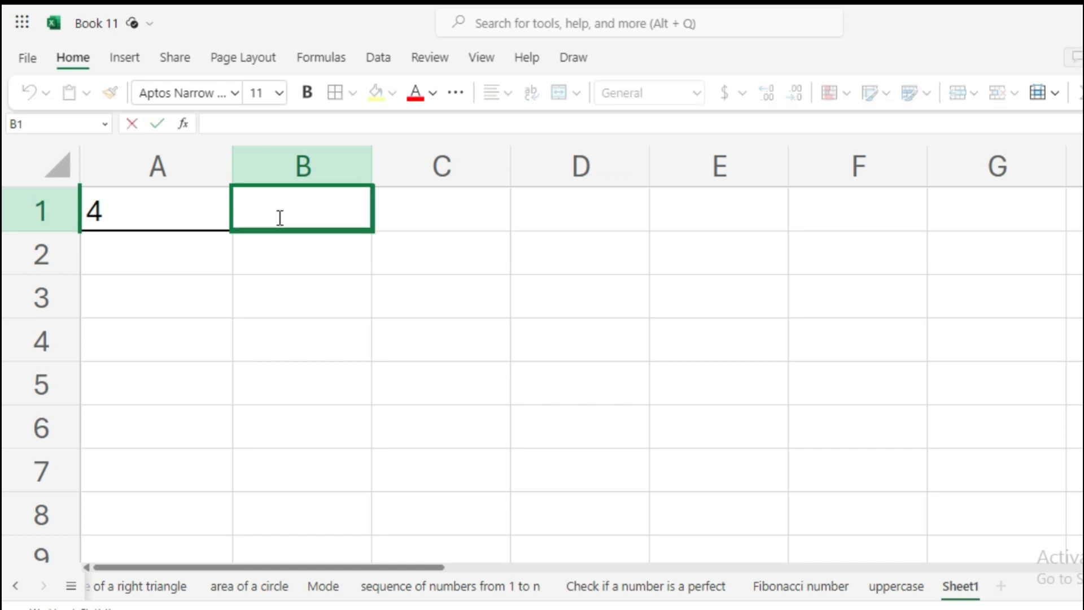
Start an even-or-odd formula in cell B1 of Sheet1 with the test =IF(LAMBDA(x,MOD(x,2)=0)
text(=if(lam)
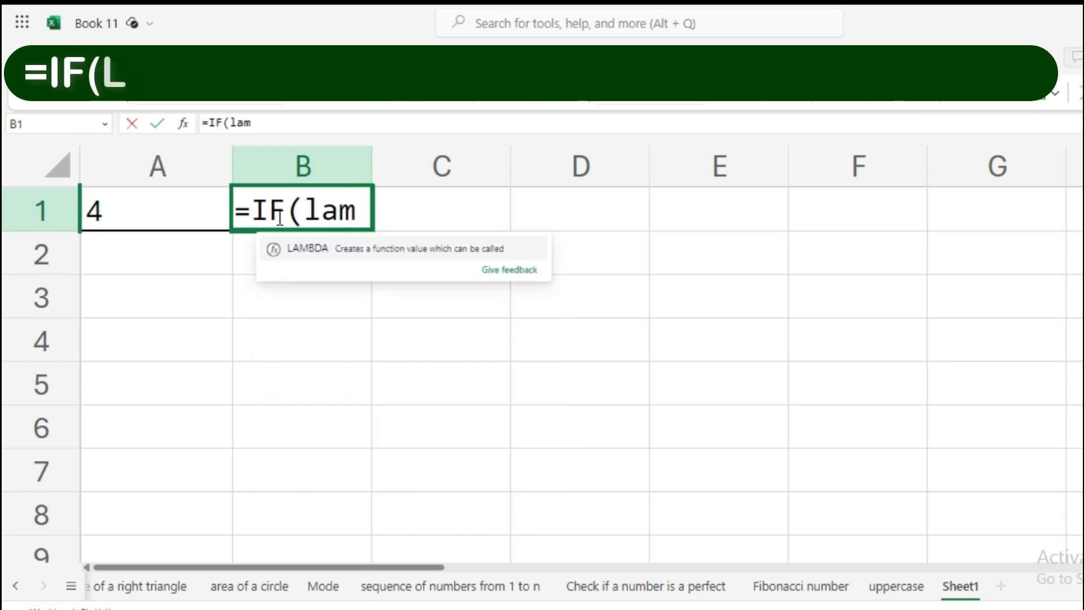
key(Tab)
text(x)
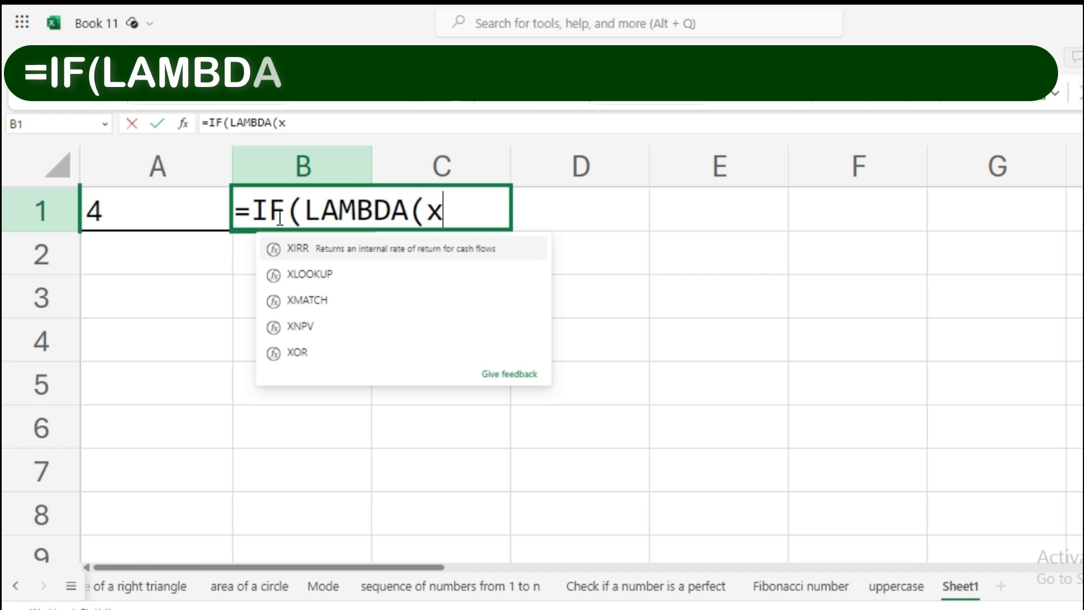
text(,mod)
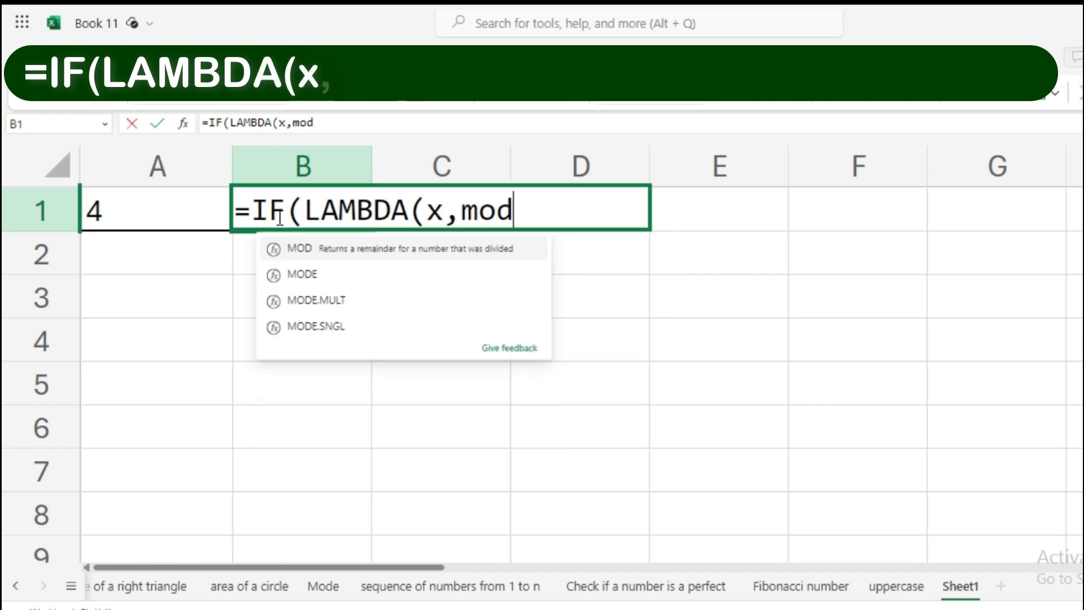
key(Tab)
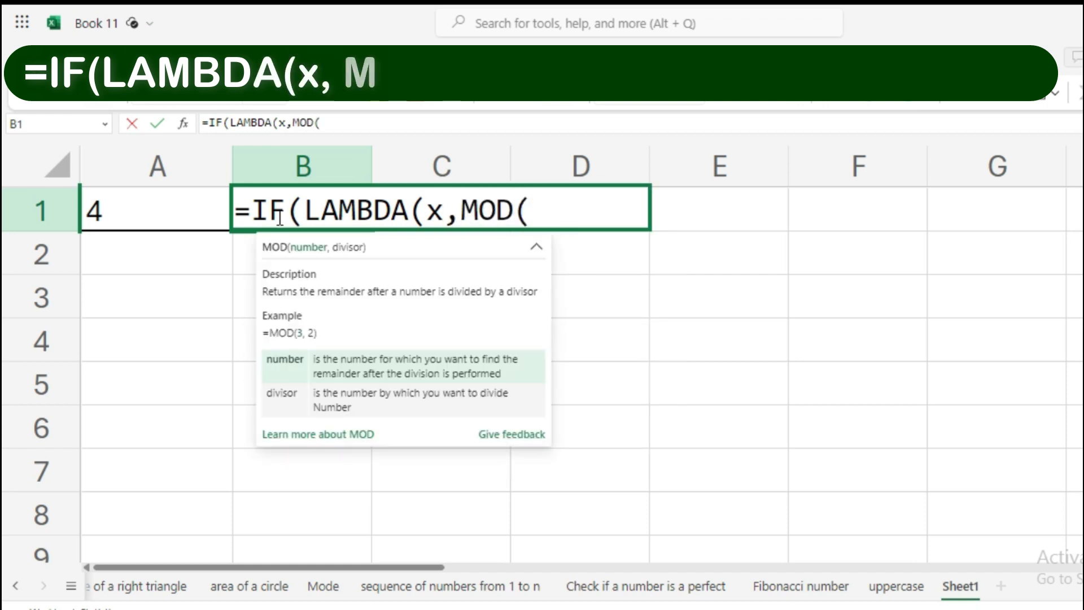
text(x,2)
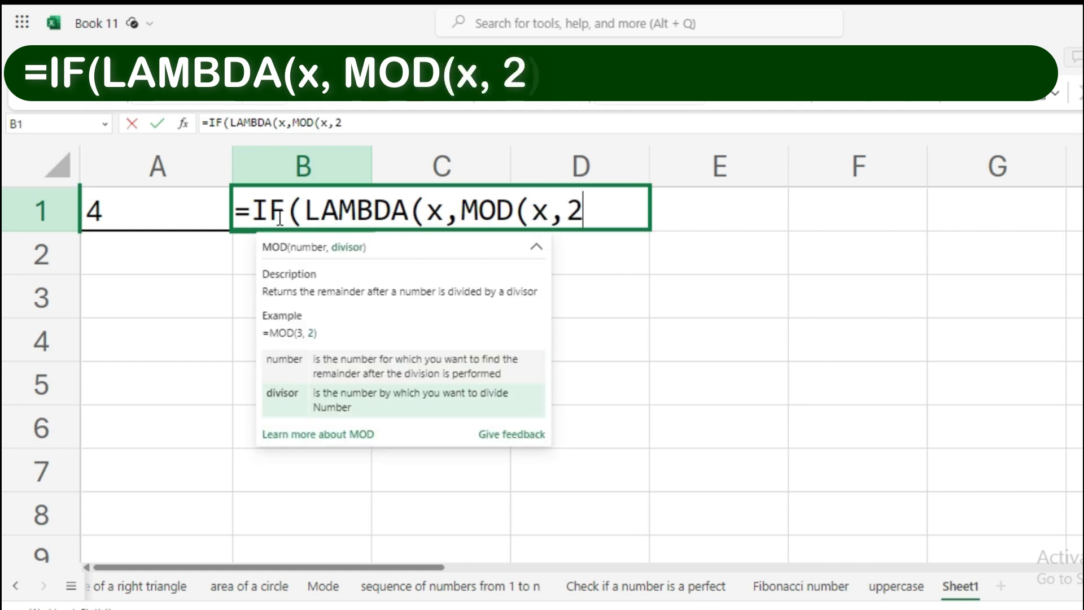
text())
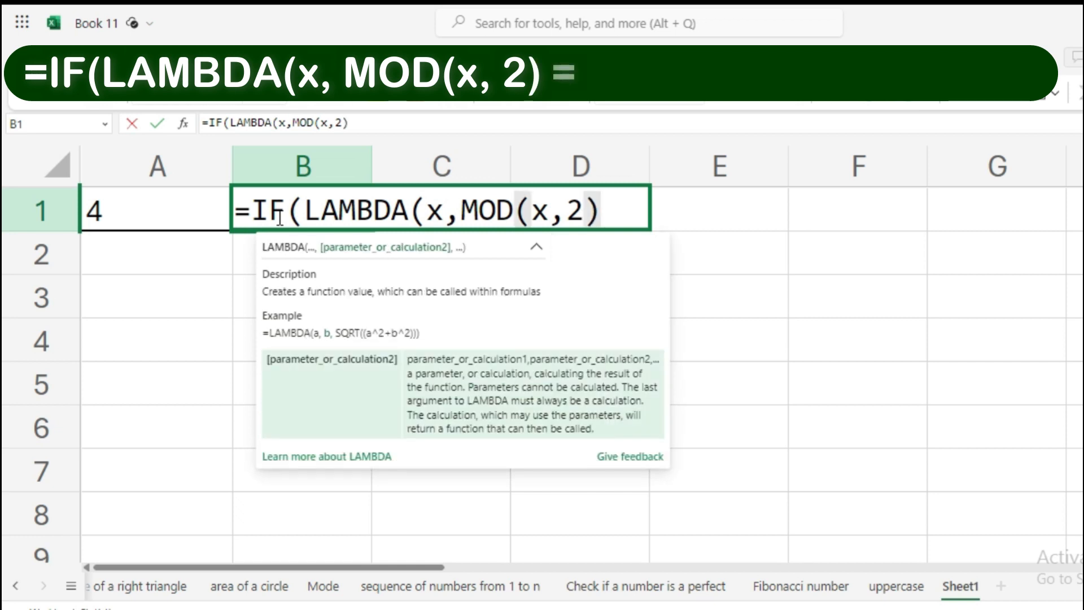
text(=0)
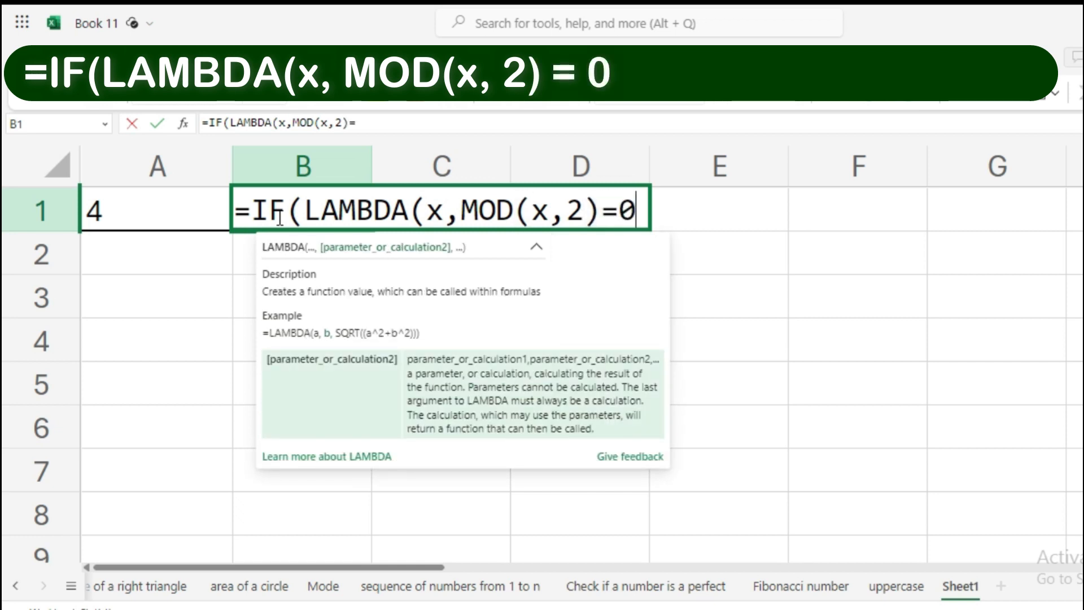
text())
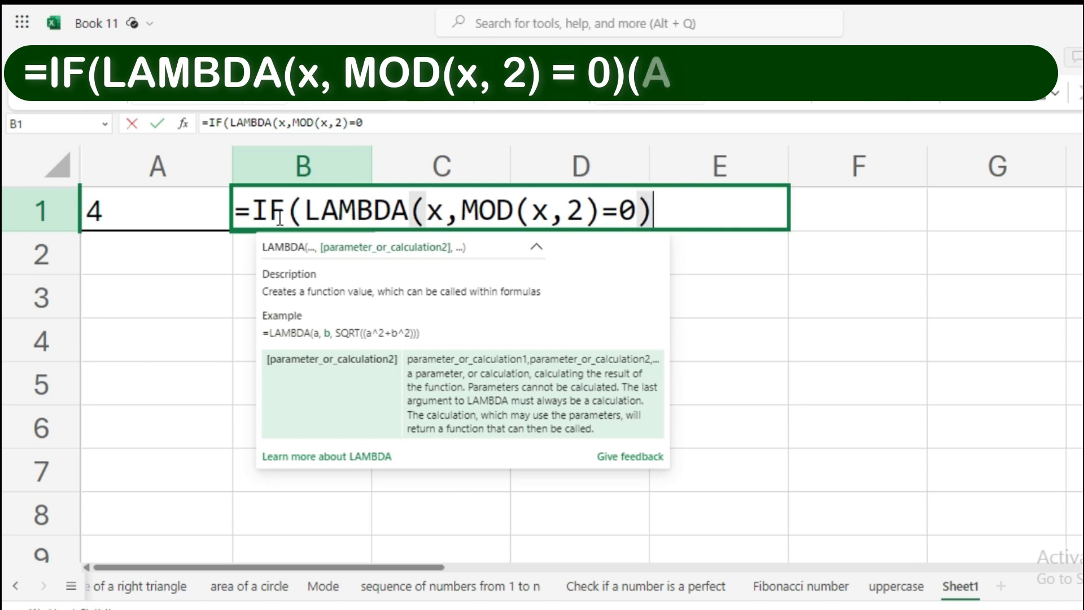
Complete the IF formula by passing cell A1 to the LAMBDA and returning "Even" if true or "Odd" if false
text(()
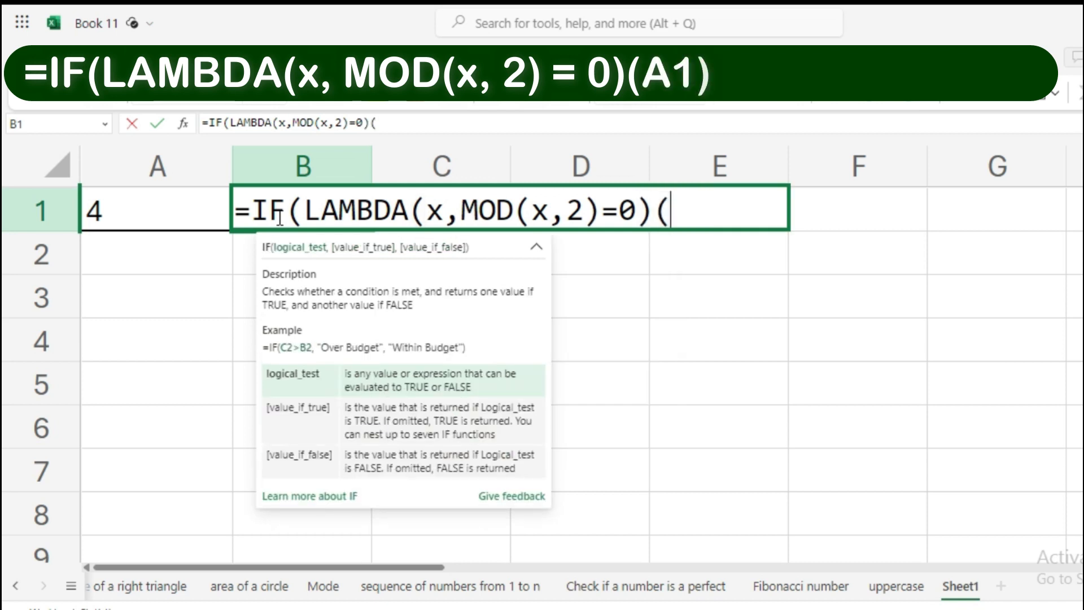
click(167, 208)
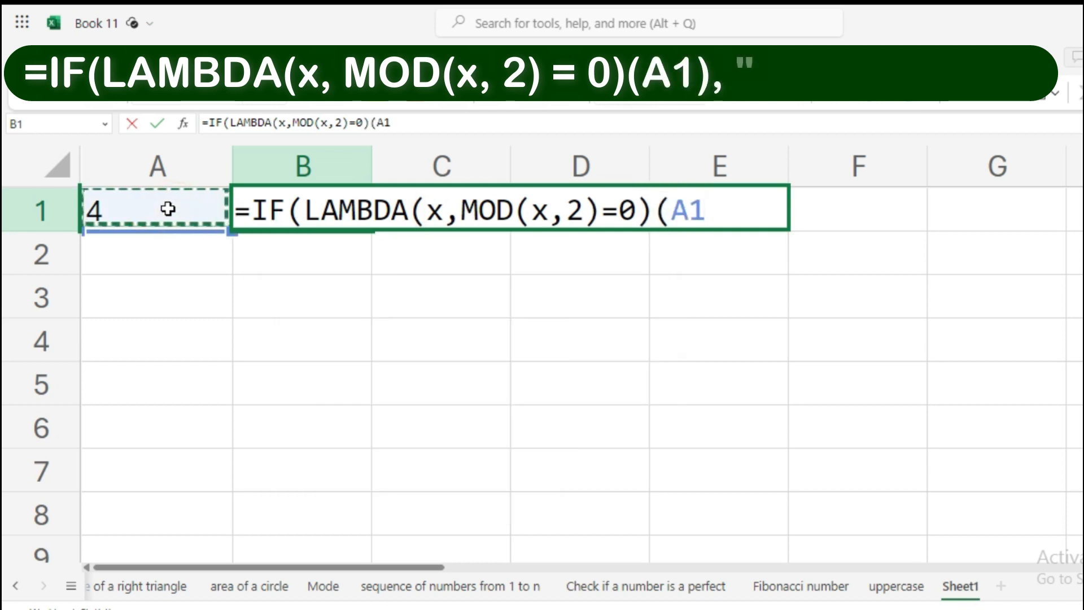
text())
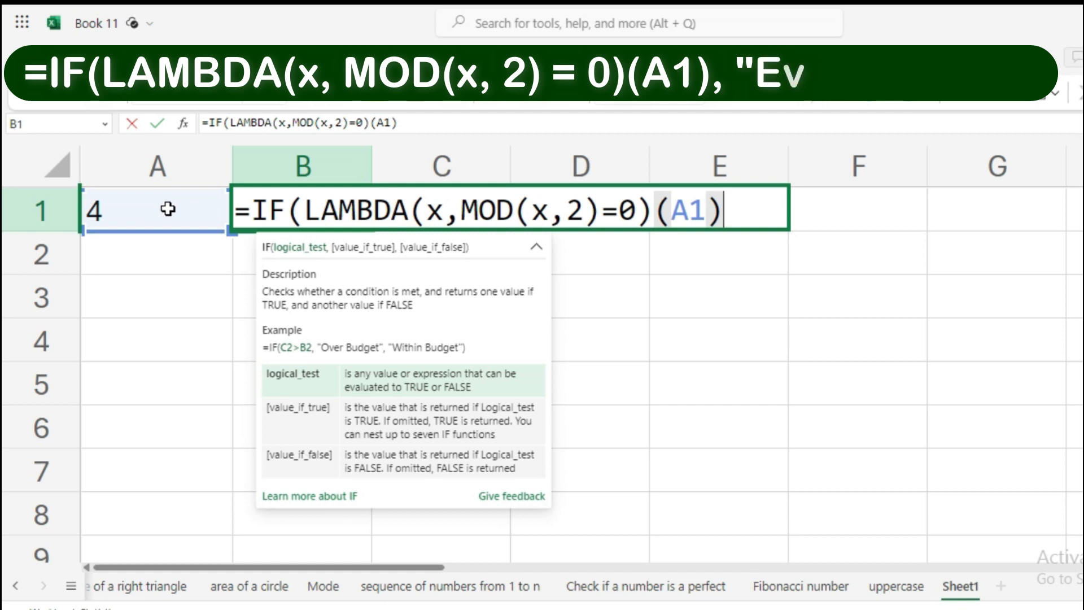
text(,)
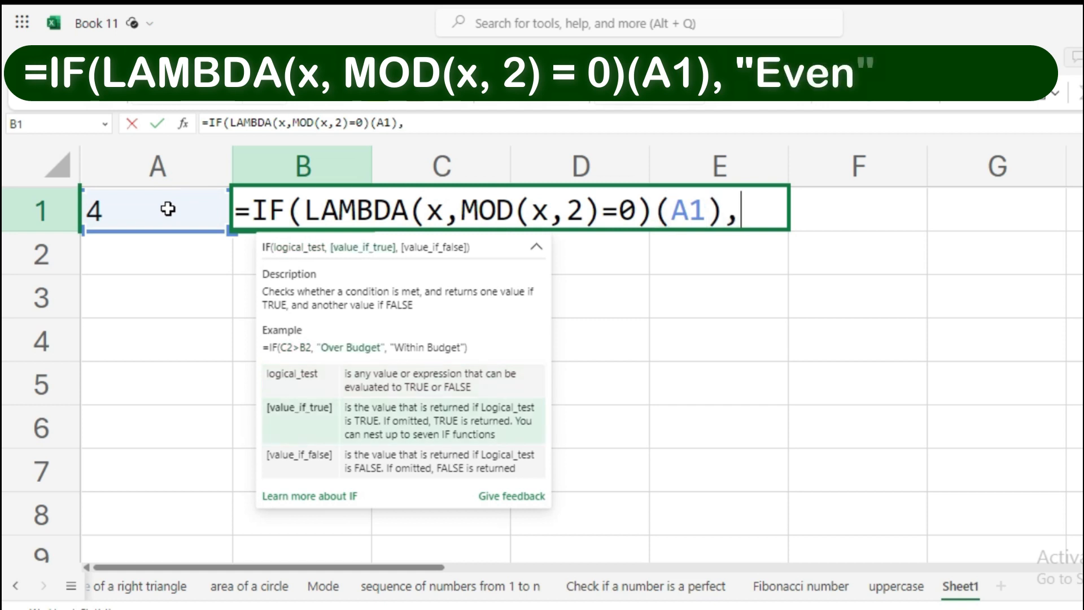
text("Ev)
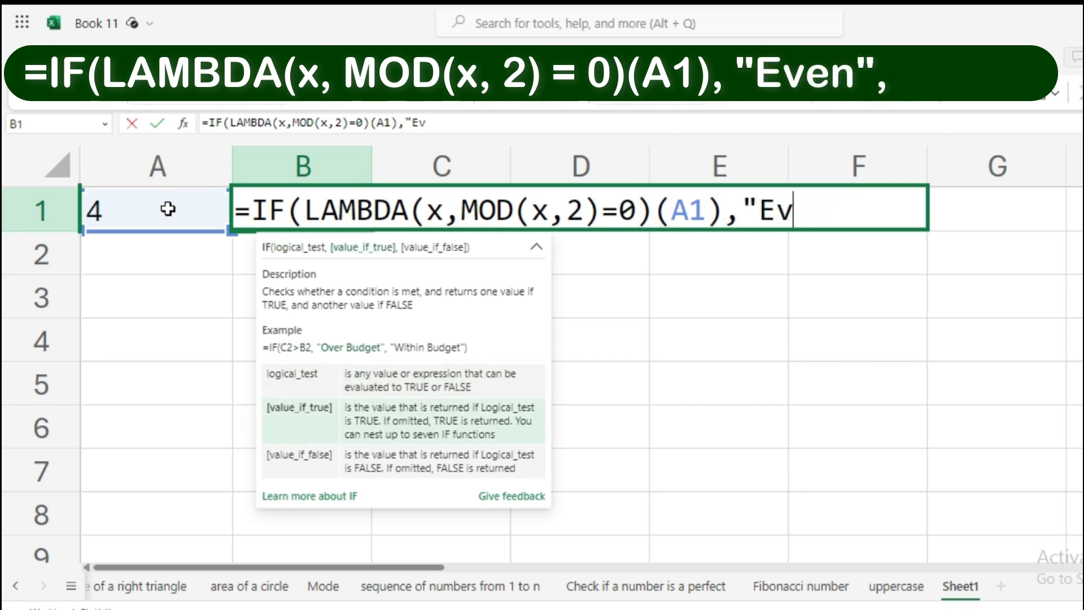
text(en","Odd)
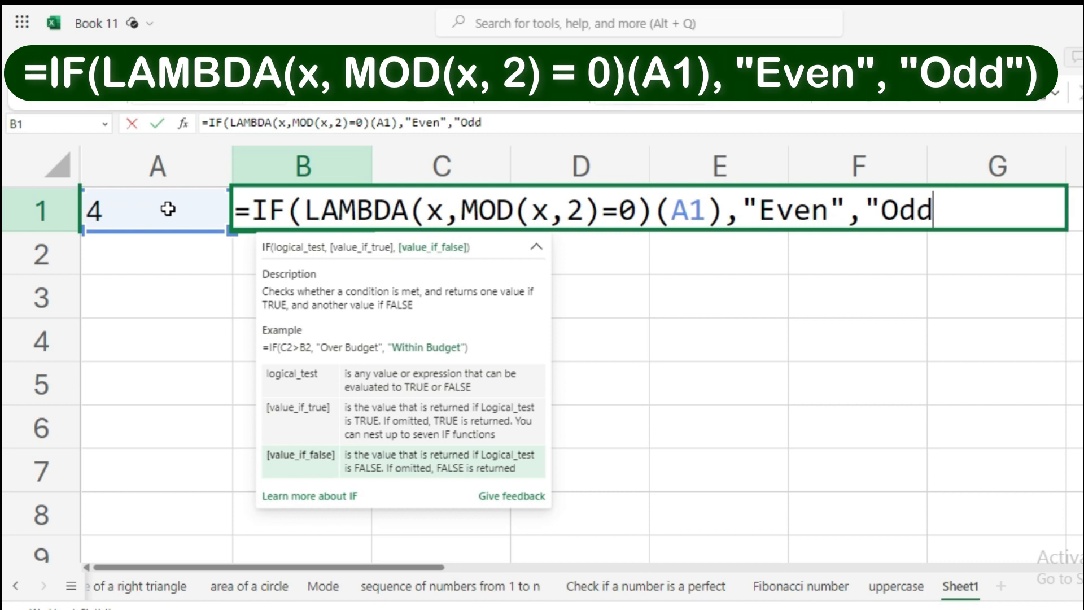
text("))
key(Return)
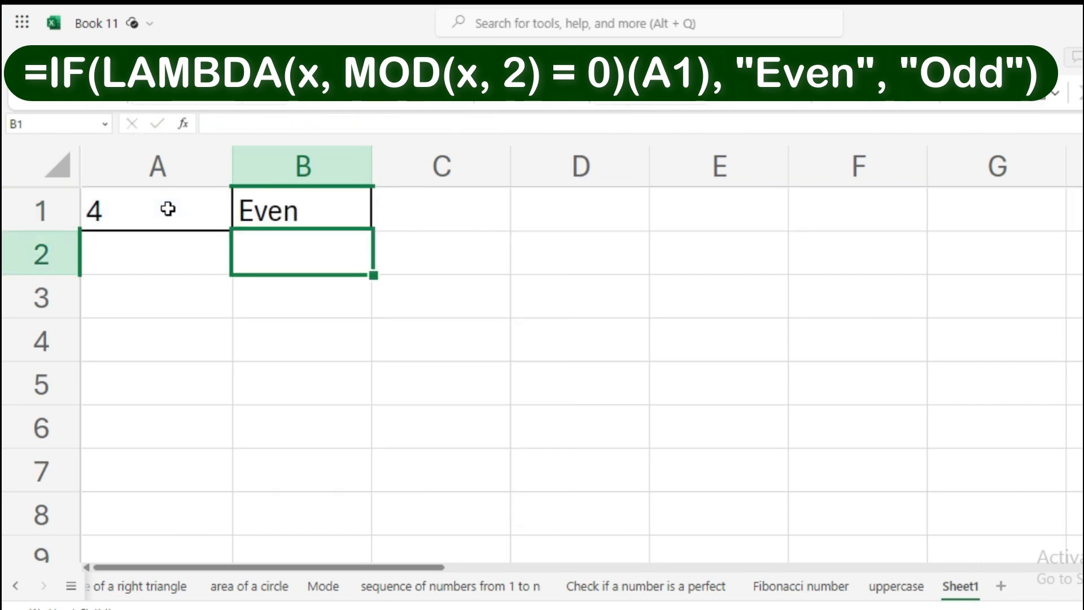